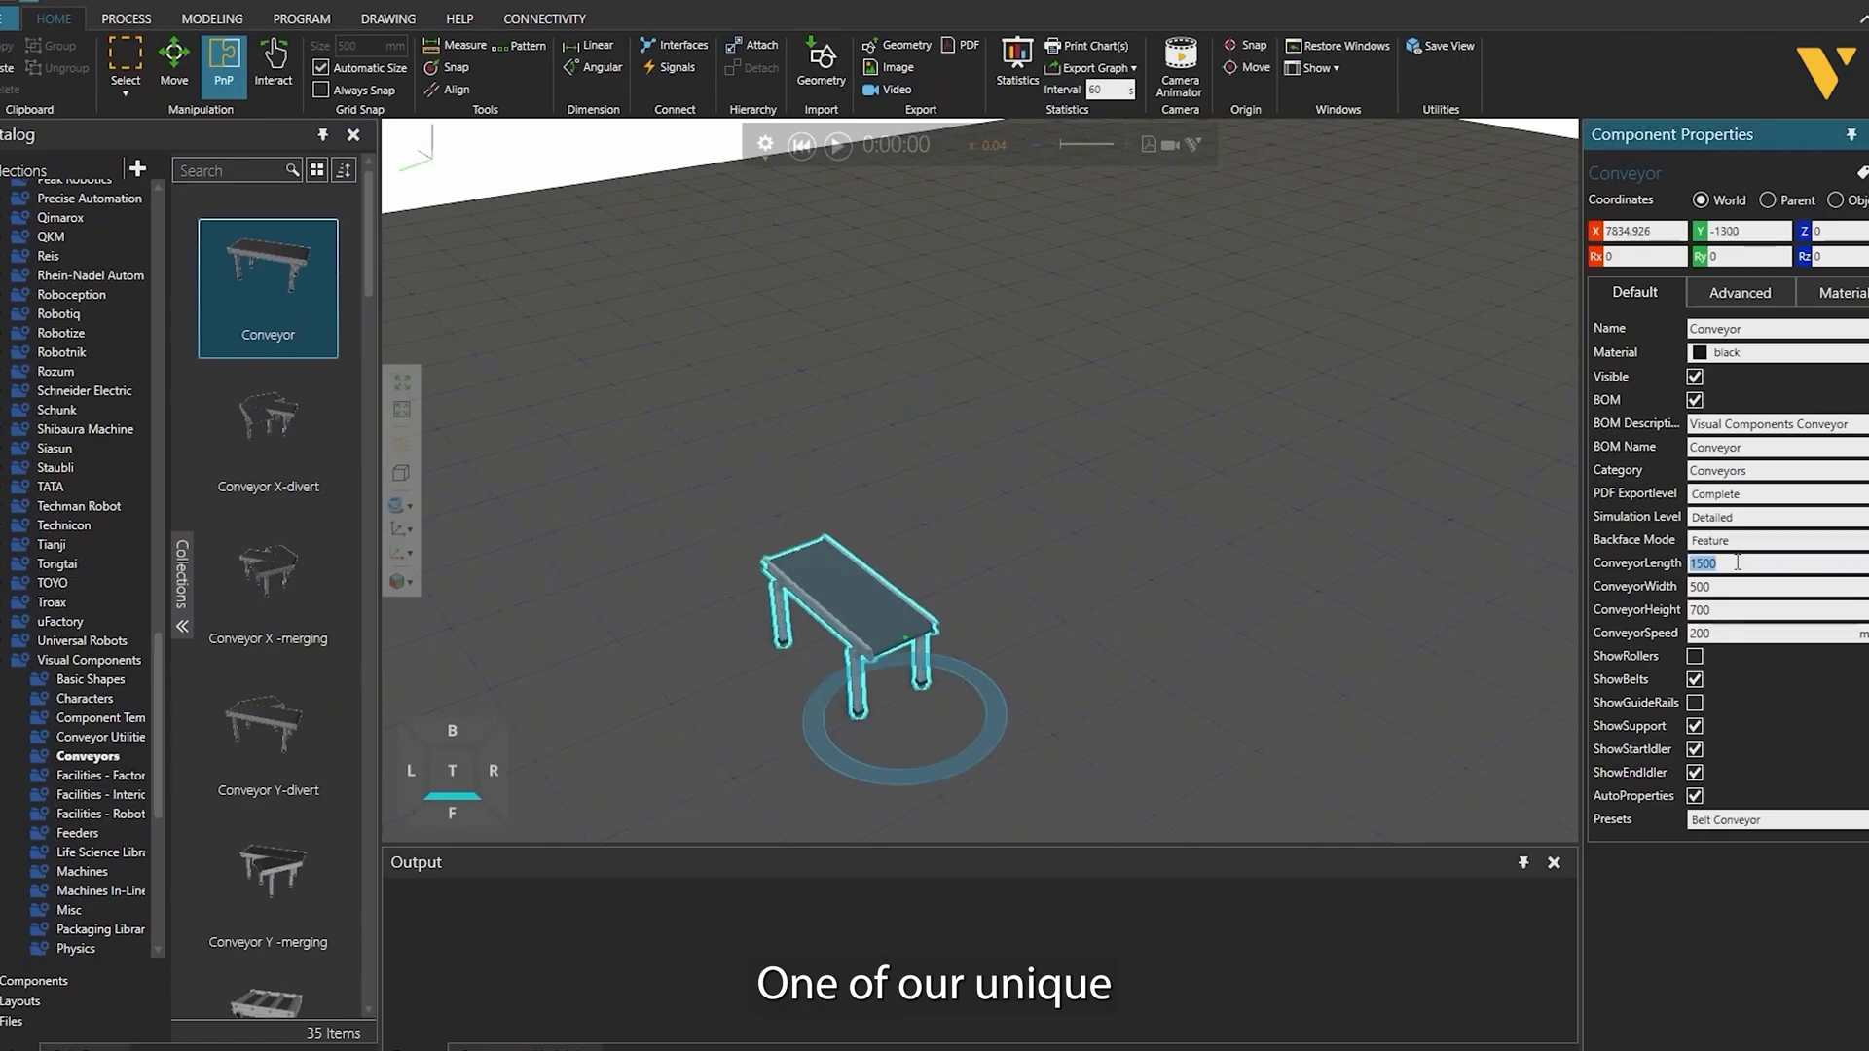
- Lay out a shuttle conveyor and two more conveyor sections, ending at a SpiralVeyor
text(1300)
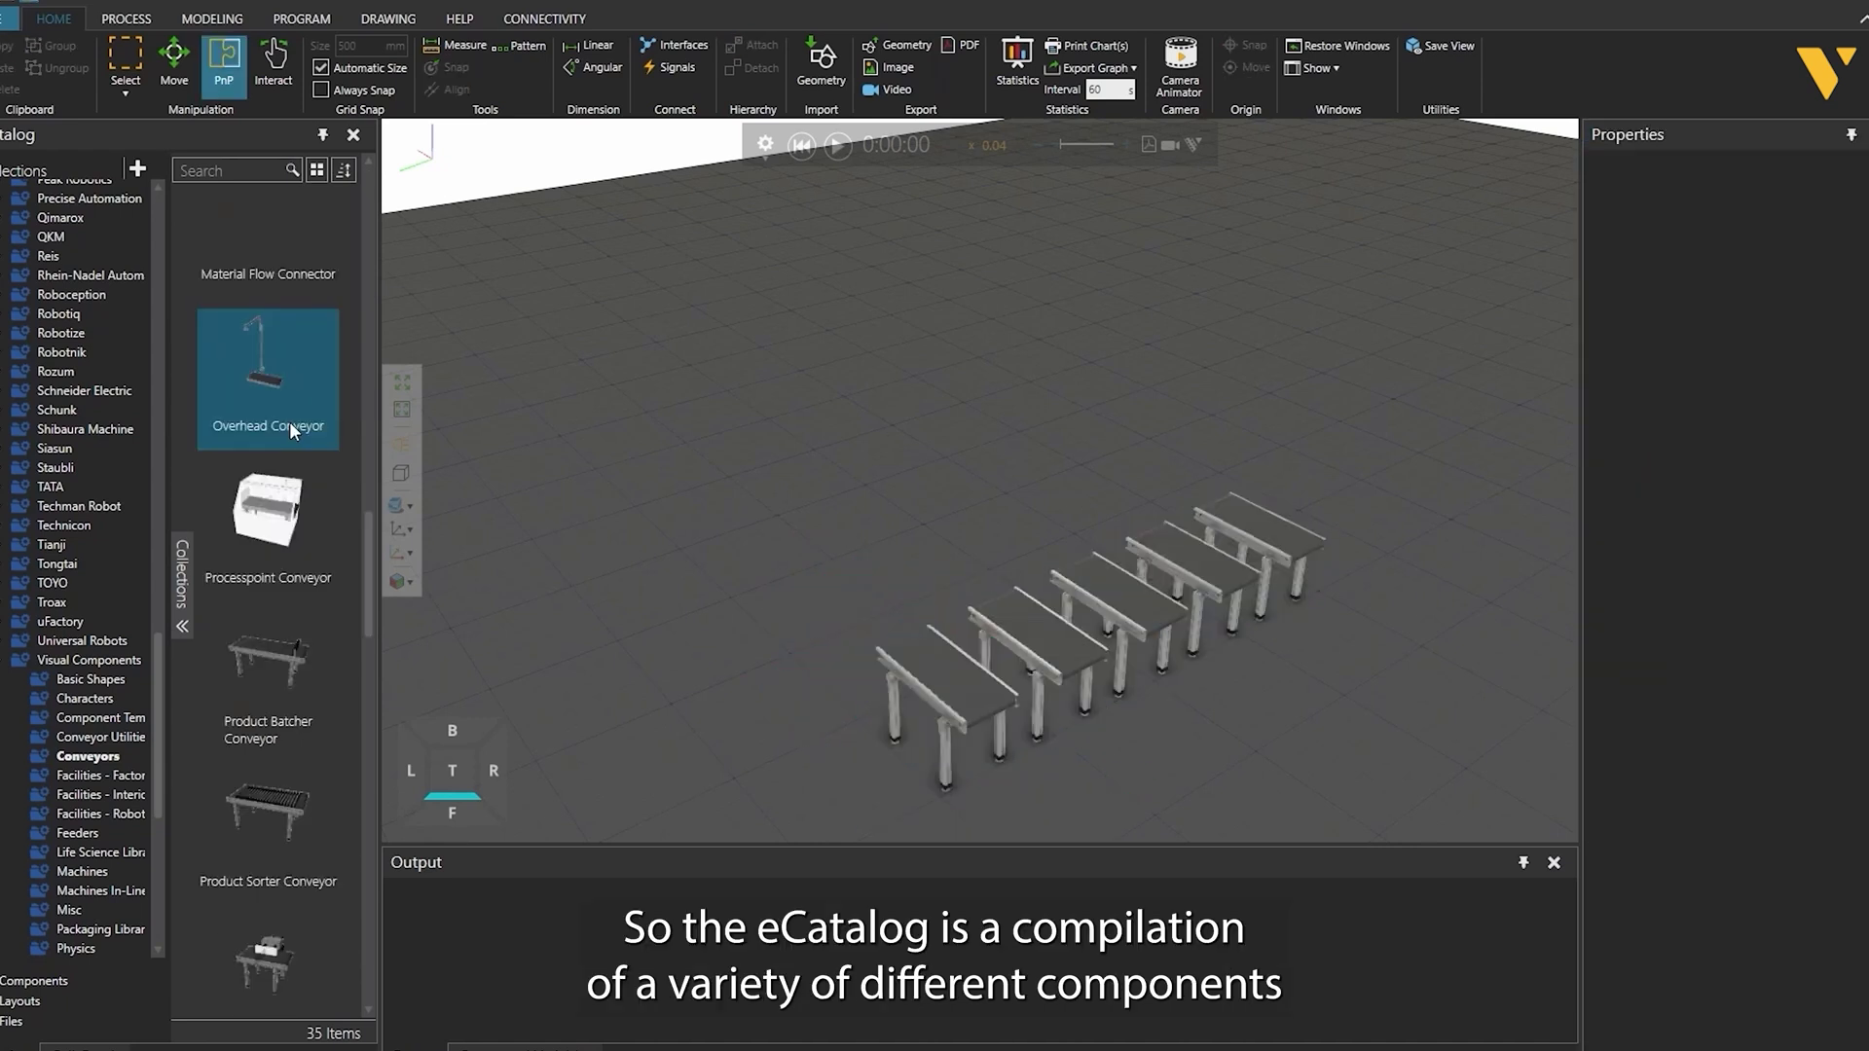
scroll(292, 430, down, 3)
drag(292, 430, 871, 443)
drag(720, 473, 1149, 447)
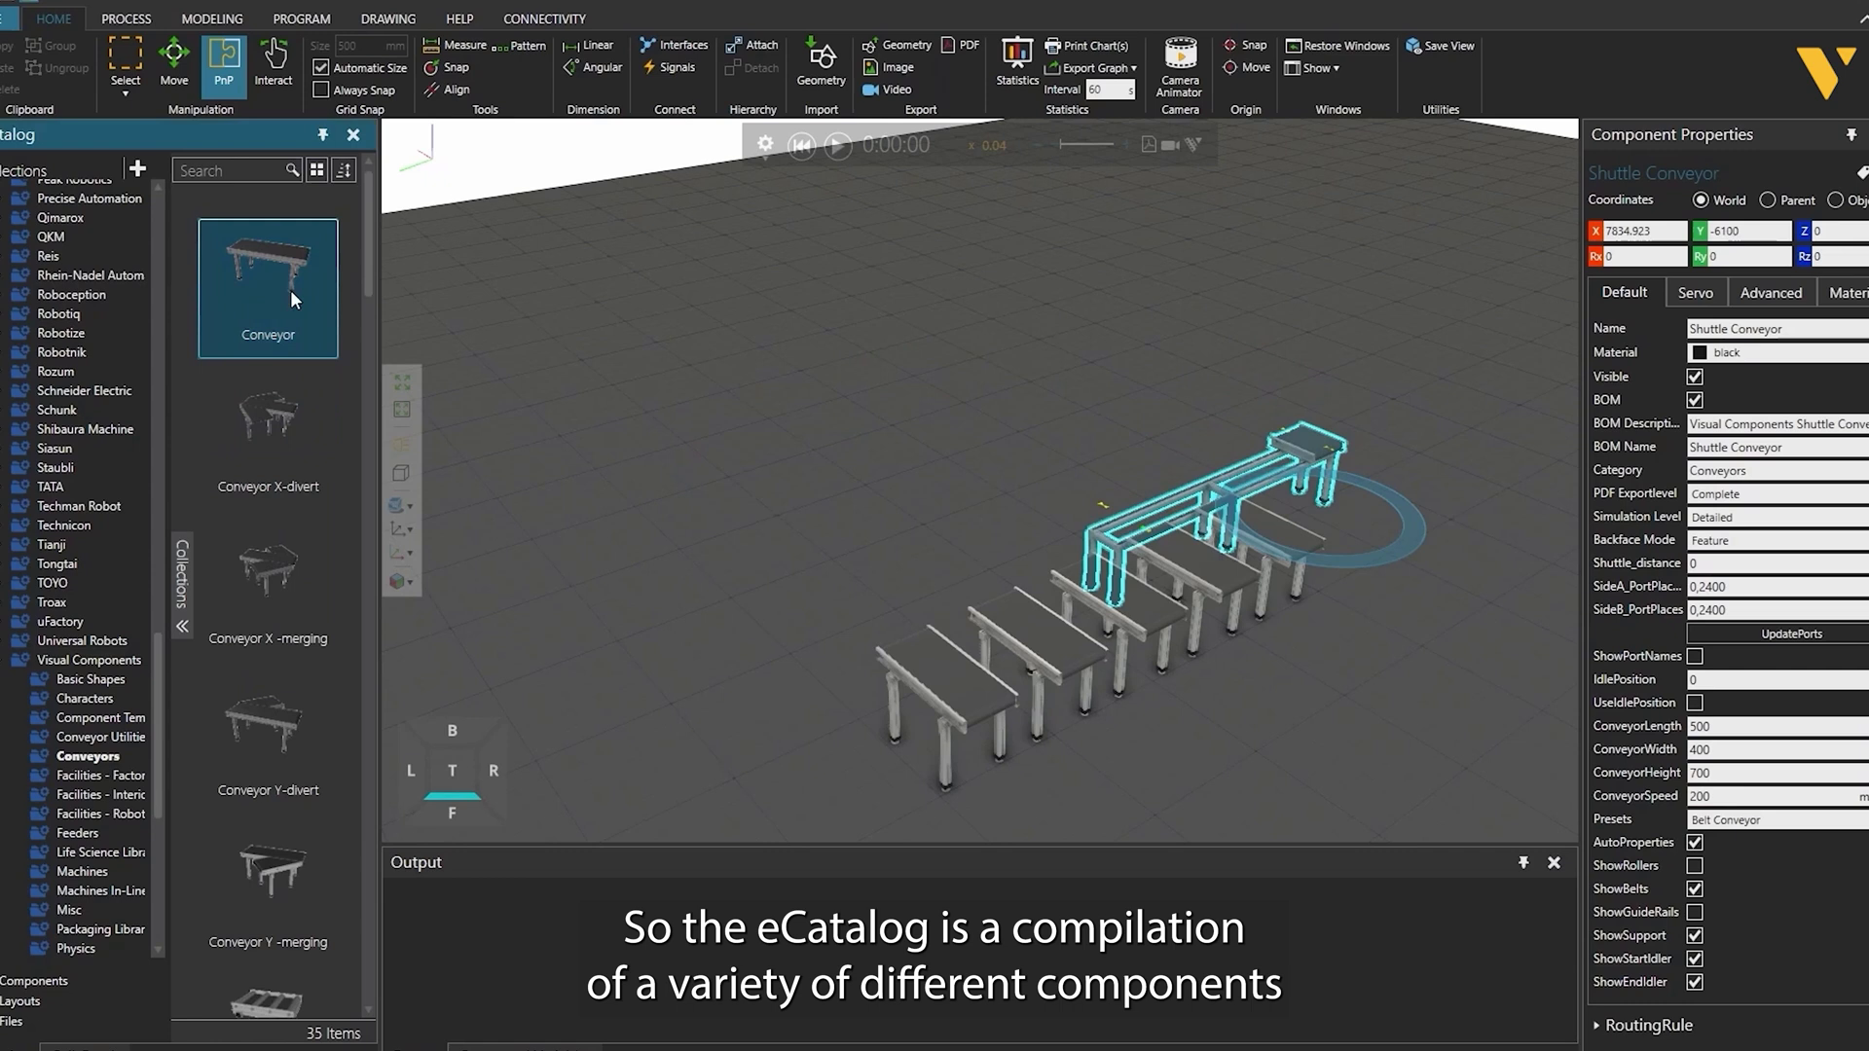
drag(292, 297, 1024, 413)
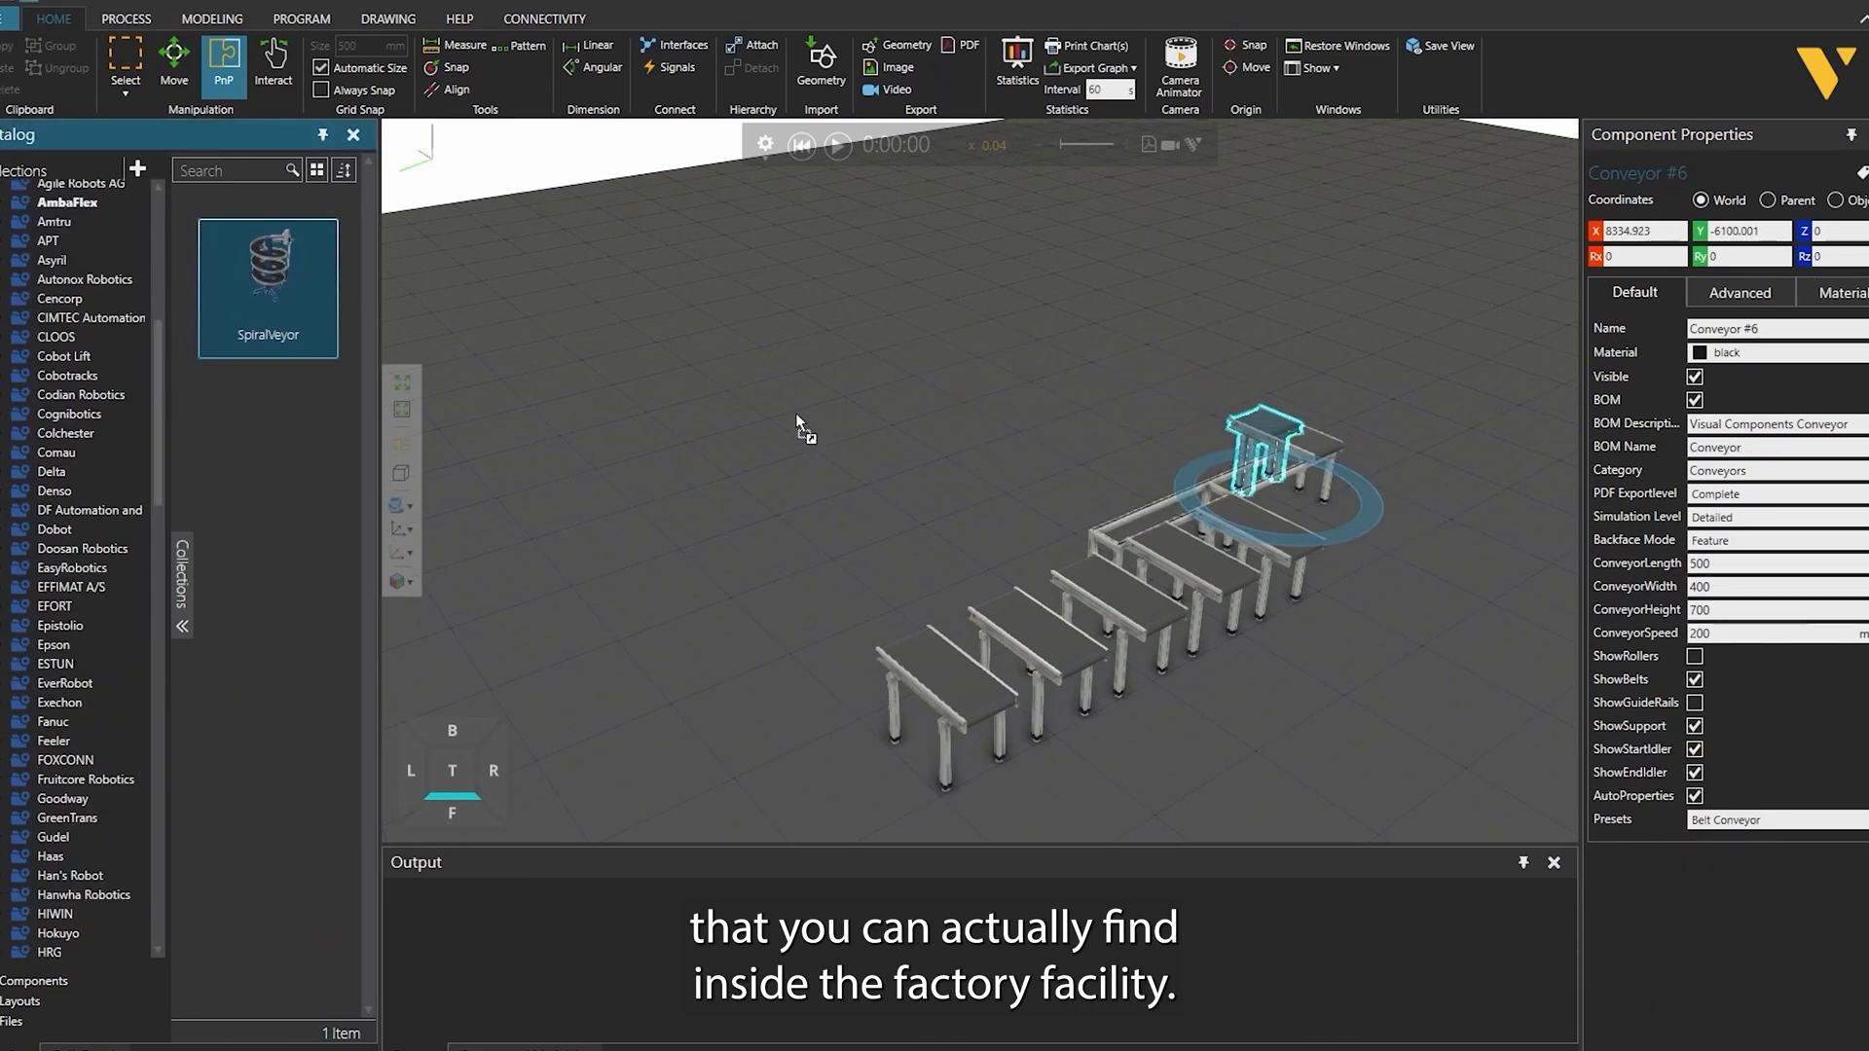
drag(801, 422, 1236, 428)
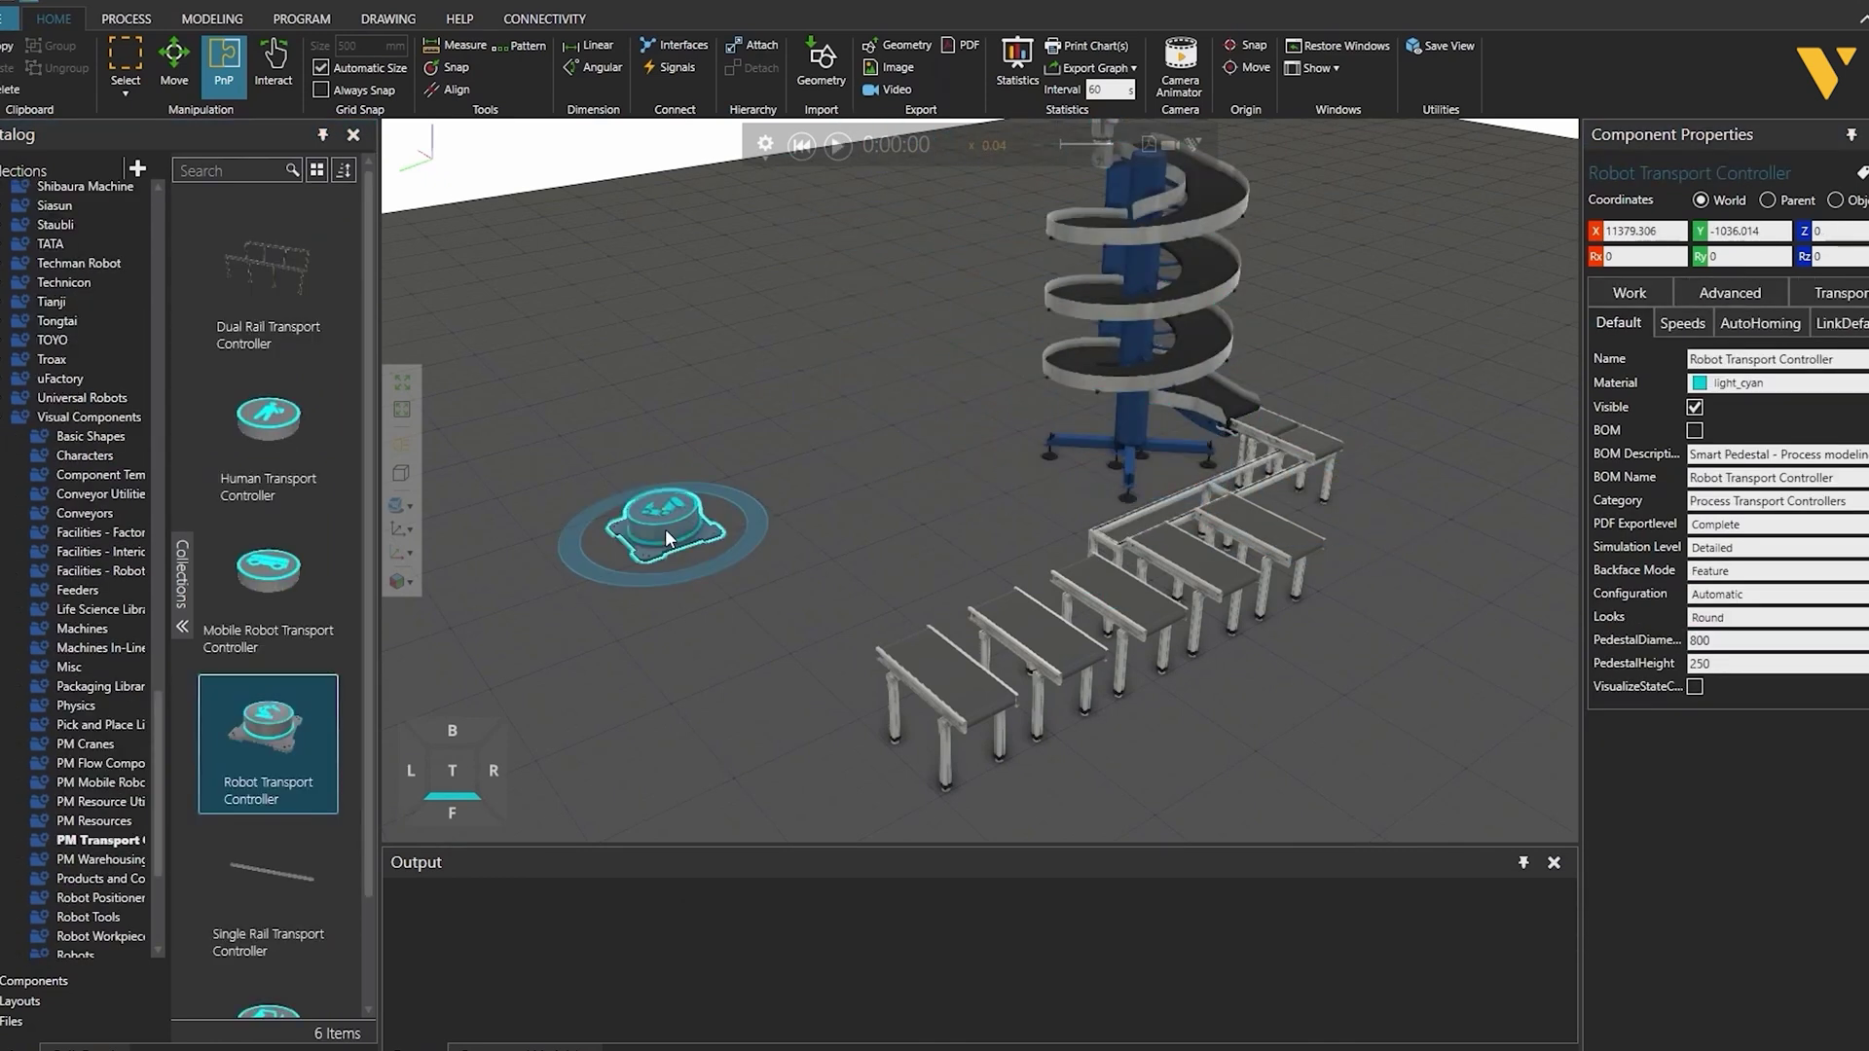
- Place a robot pedestal beside the line and mount the KUKA KR 120 R2700 on it
drag(664, 528, 861, 588)
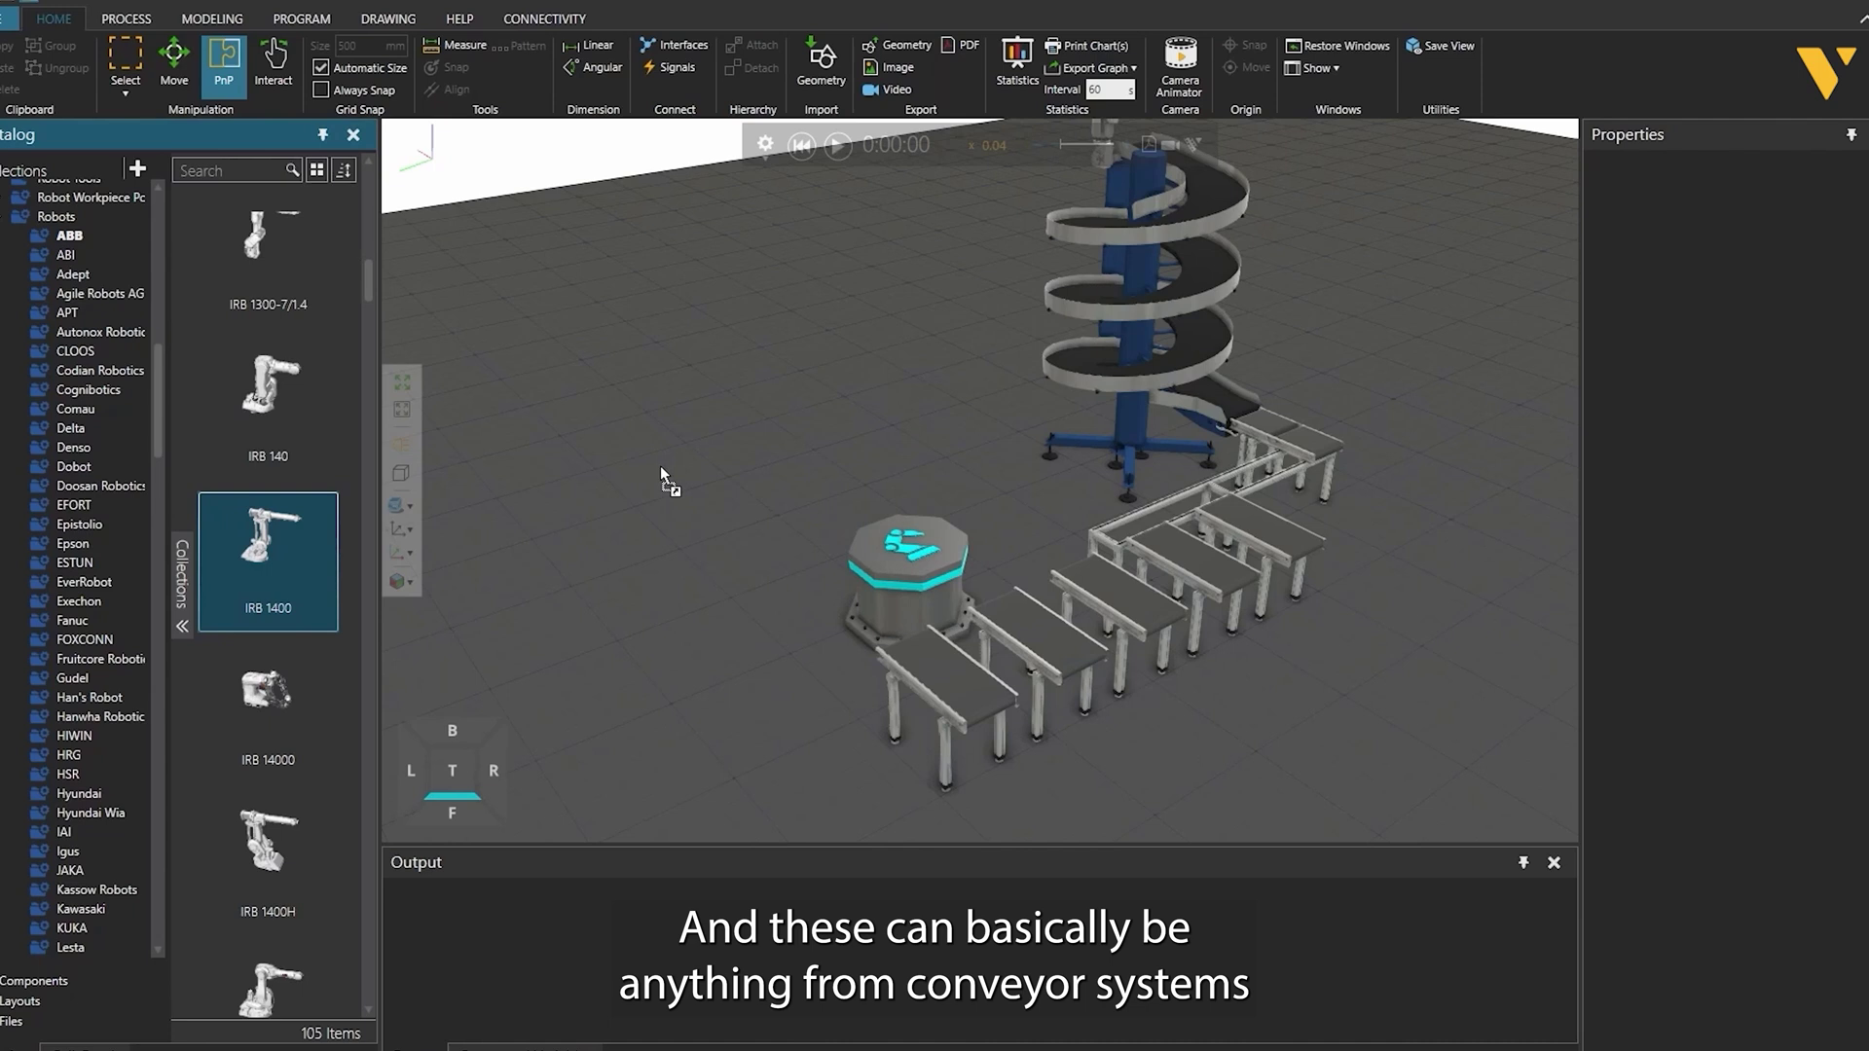
drag(660, 465, 884, 532)
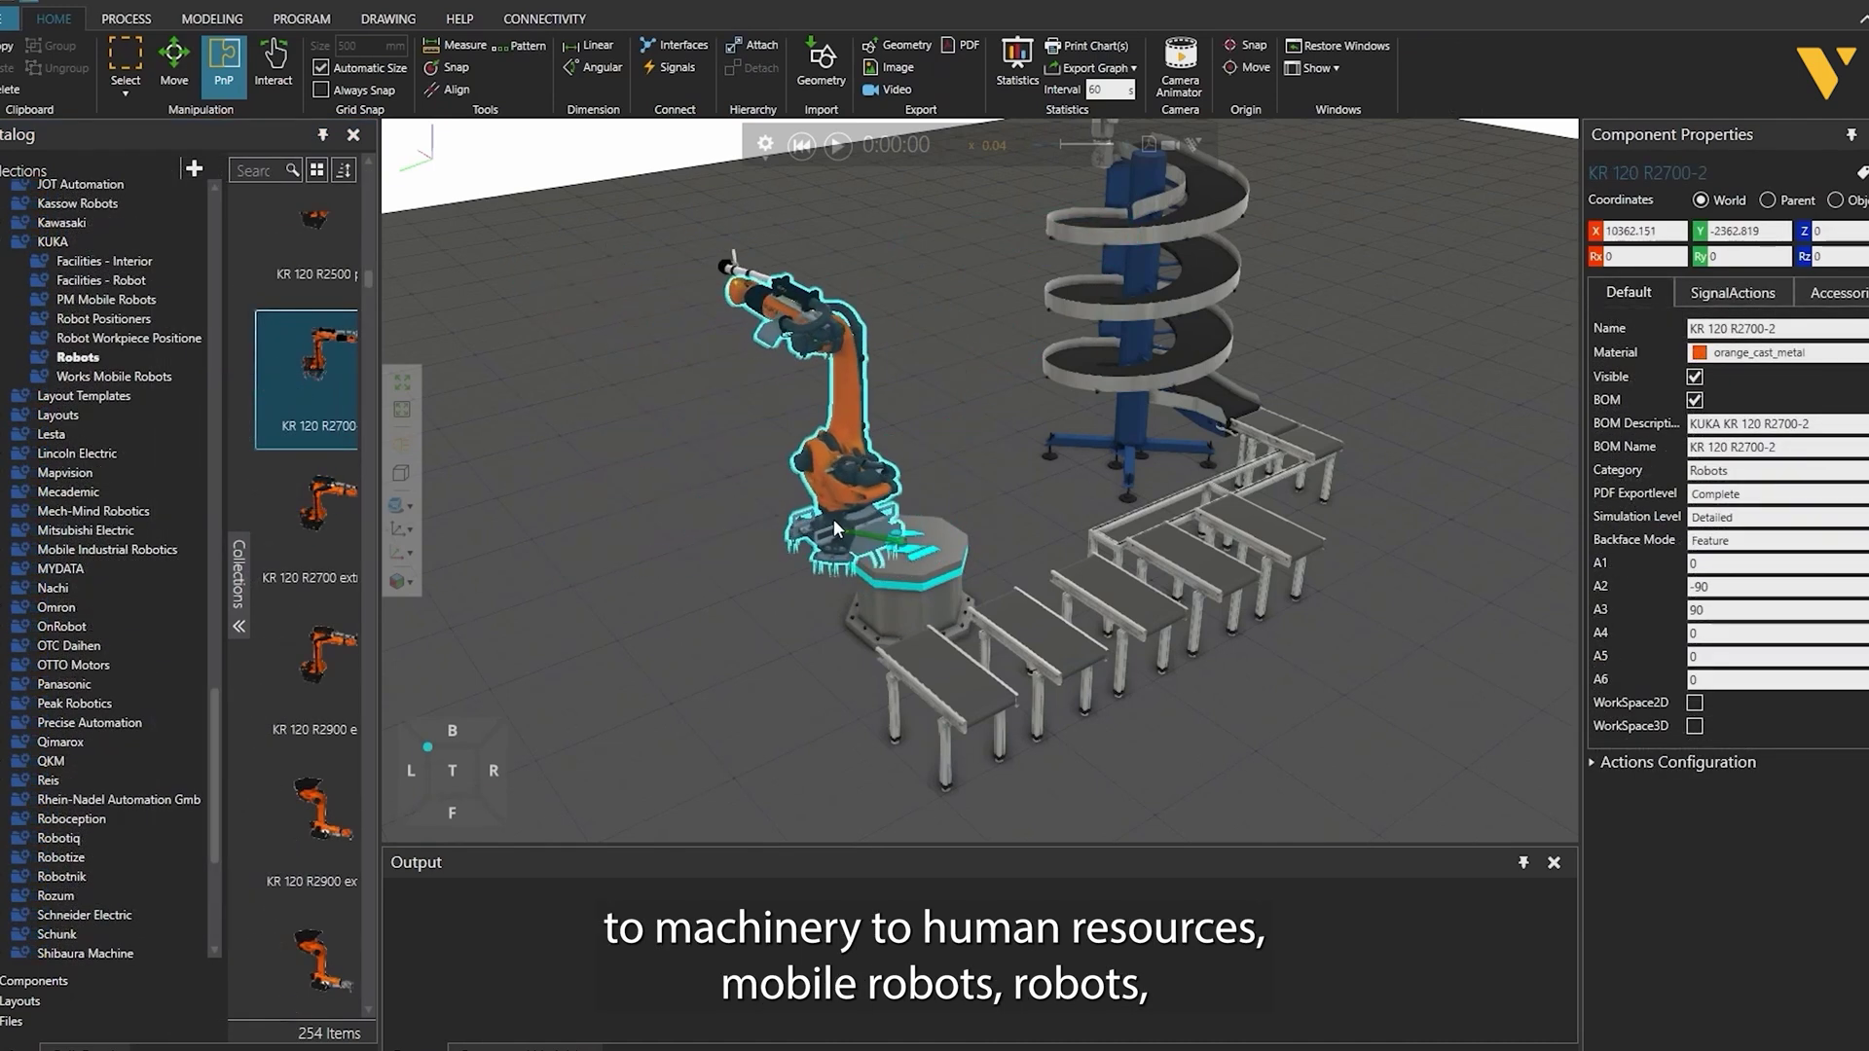
drag(833, 518, 903, 536)
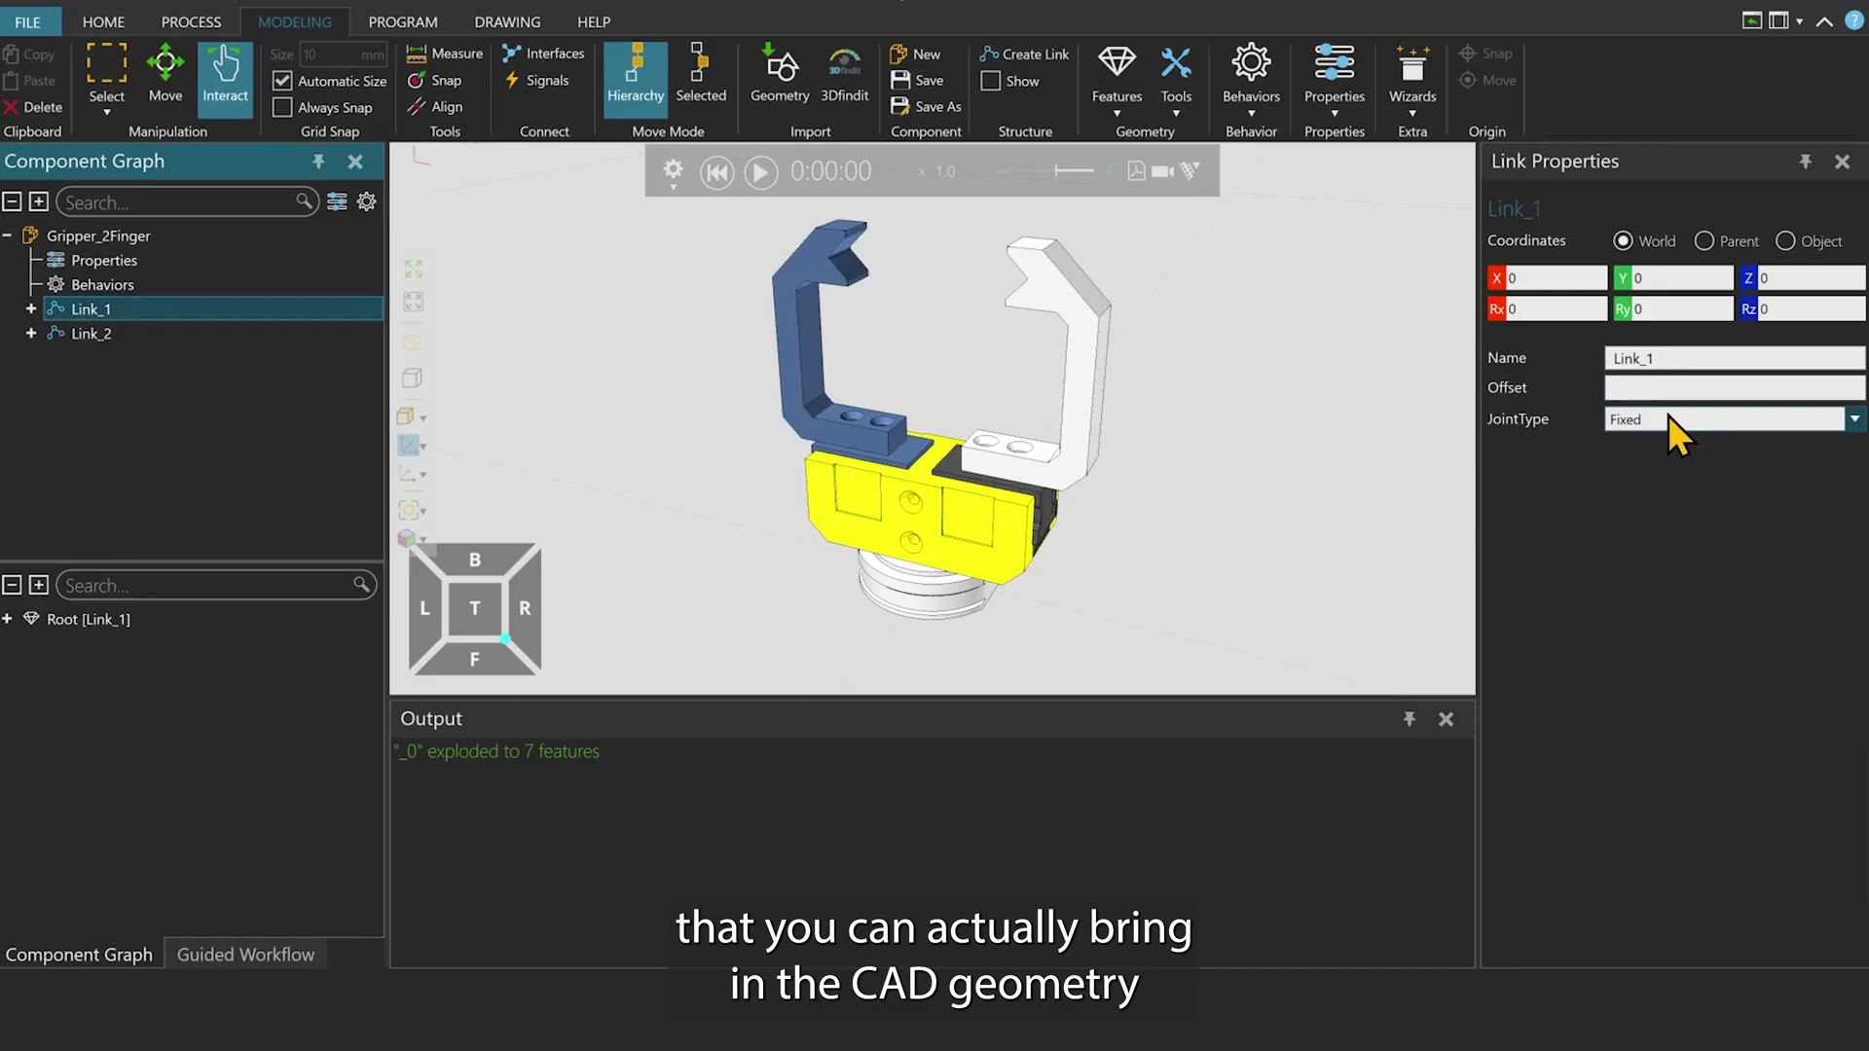
- Make Link_1 a Translational joint moving along the -X axis
click(1668, 418)
click(1645, 521)
click(1655, 450)
click(1636, 479)
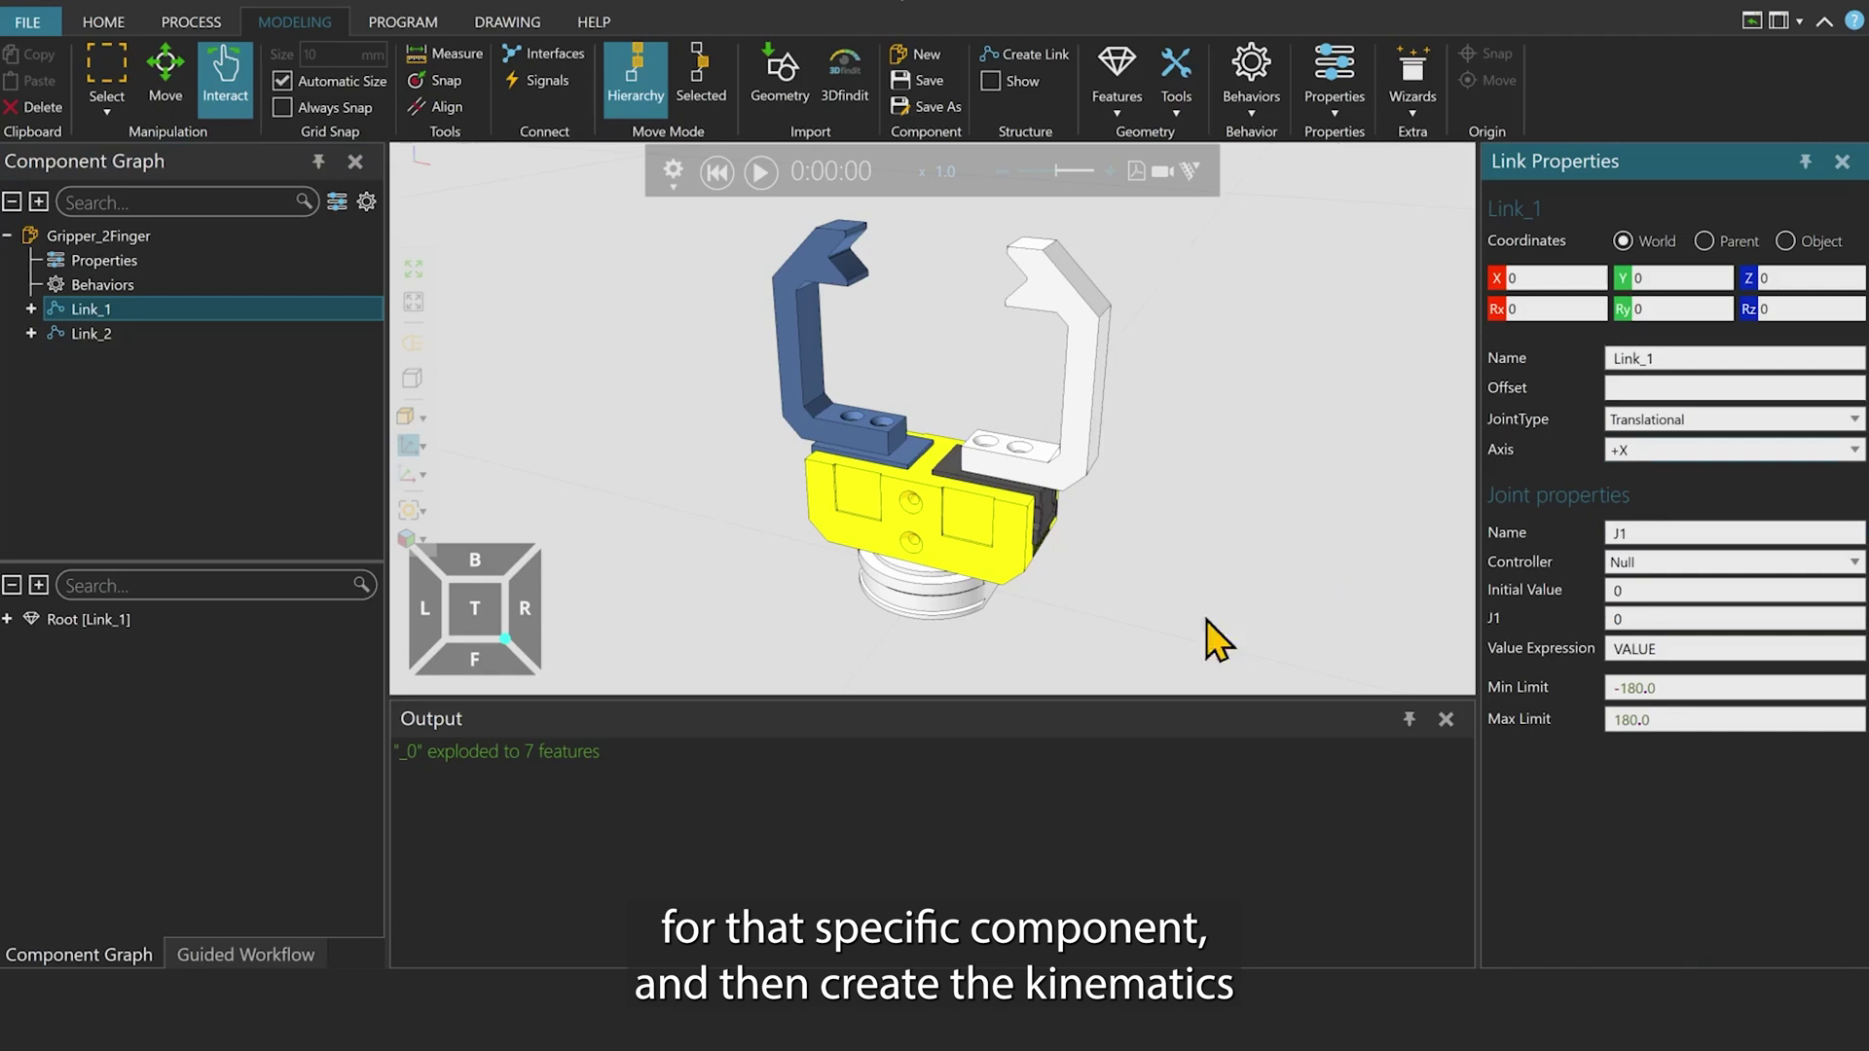
click(1655, 450)
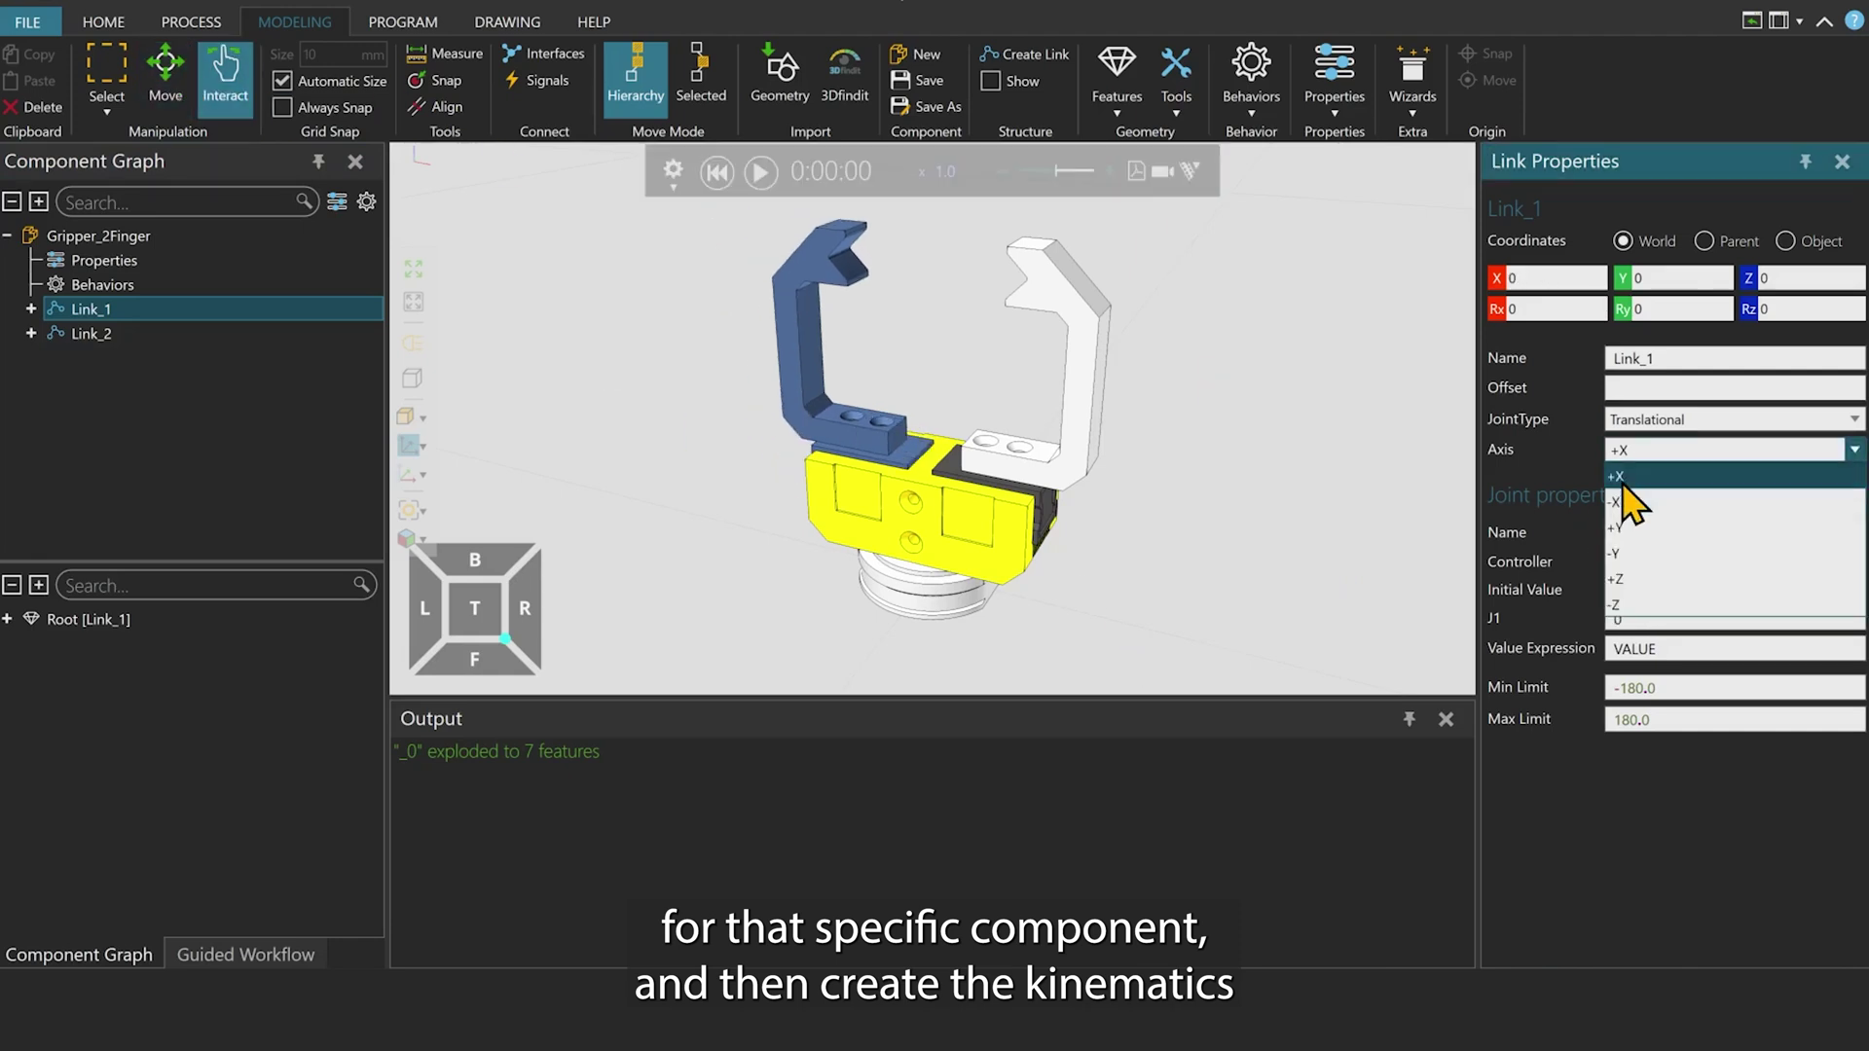
click(1636, 502)
- Make Link_2, the right gripper finger, a Translational joint
click(993, 482)
click(91, 333)
click(1667, 419)
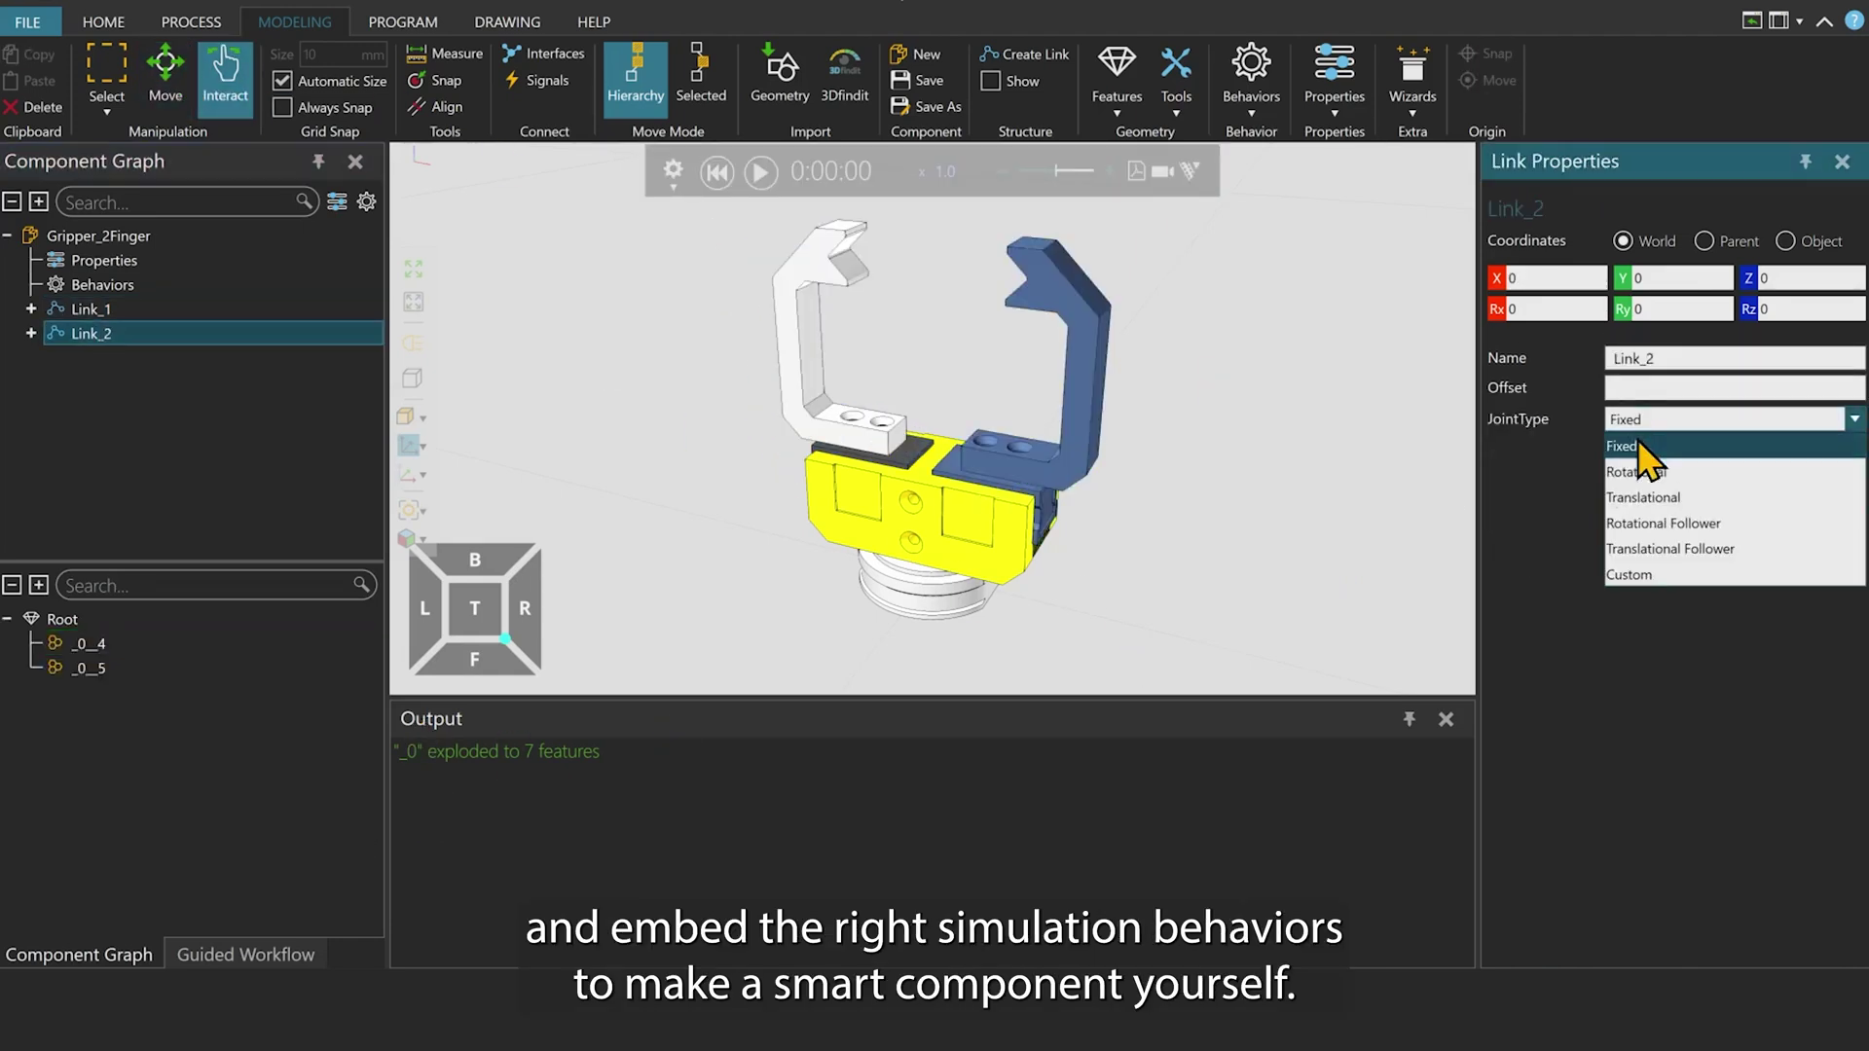
click(1645, 521)
- Apply the End Effector wizard to the gripper base, adding a mount frame
click(739, 302)
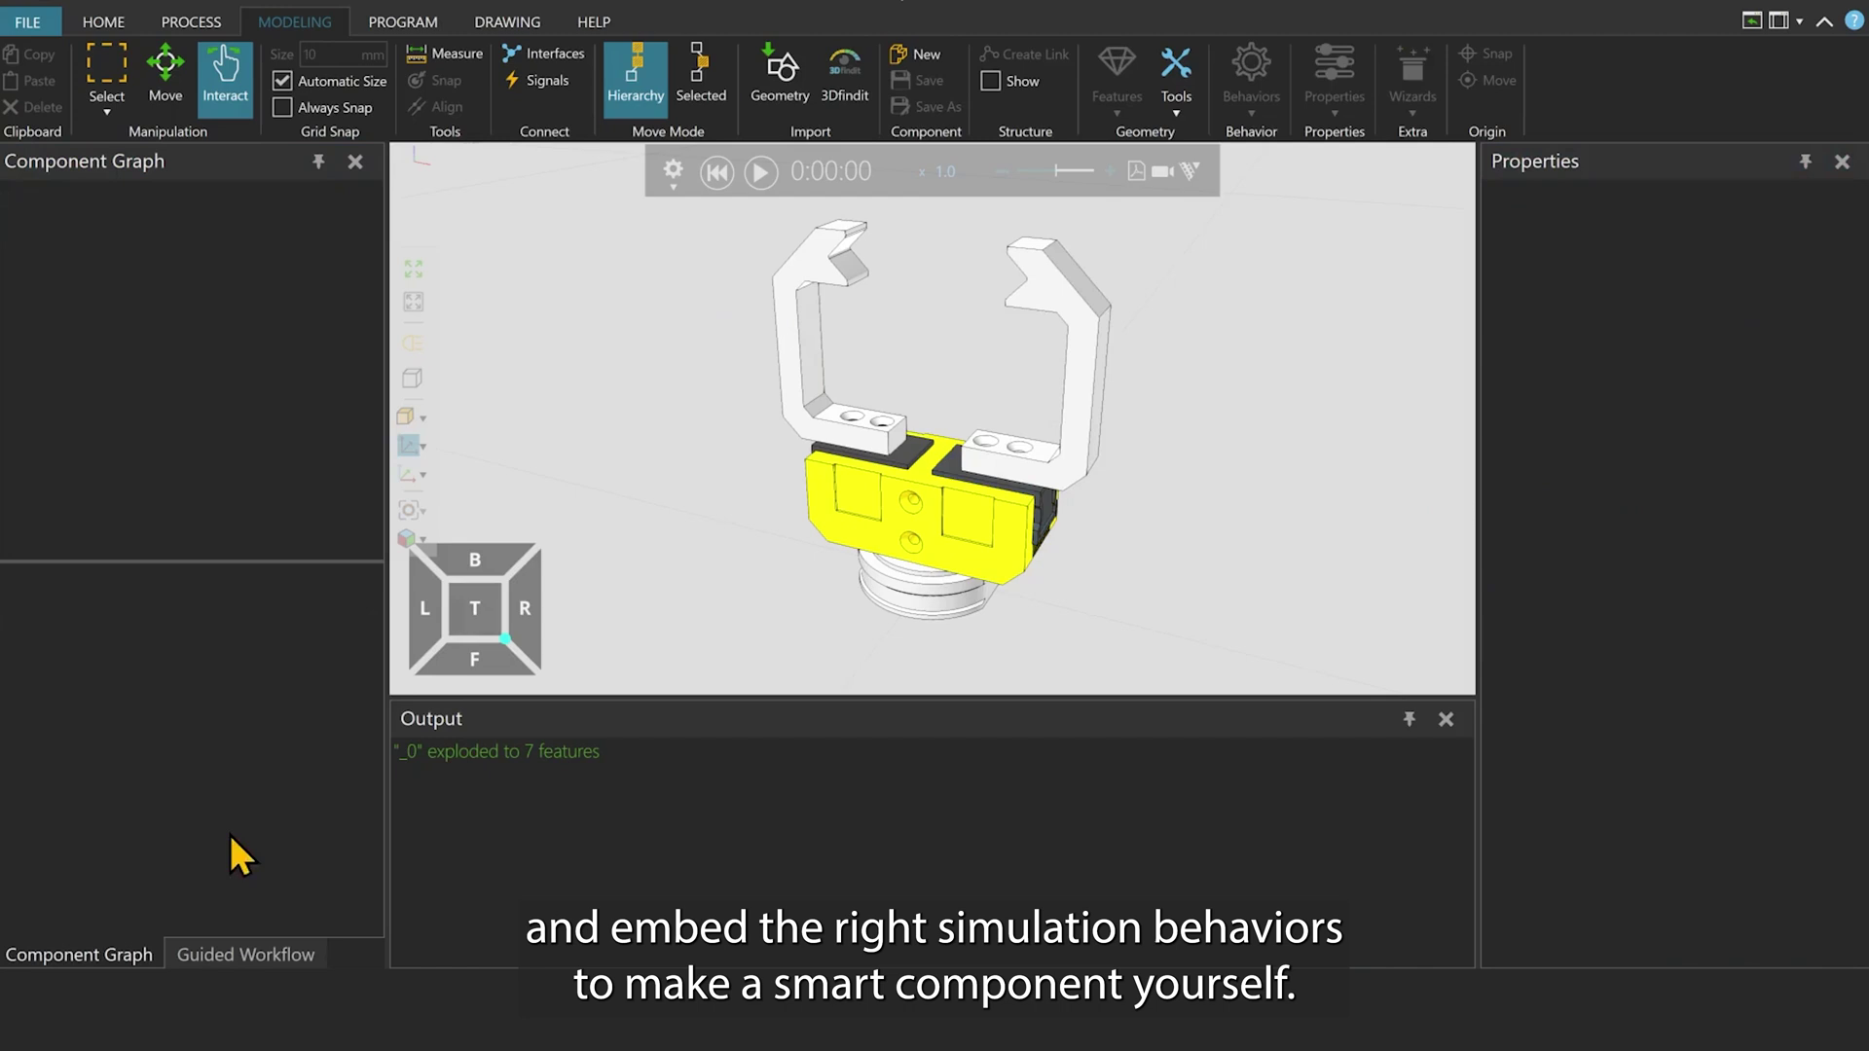
click(246, 954)
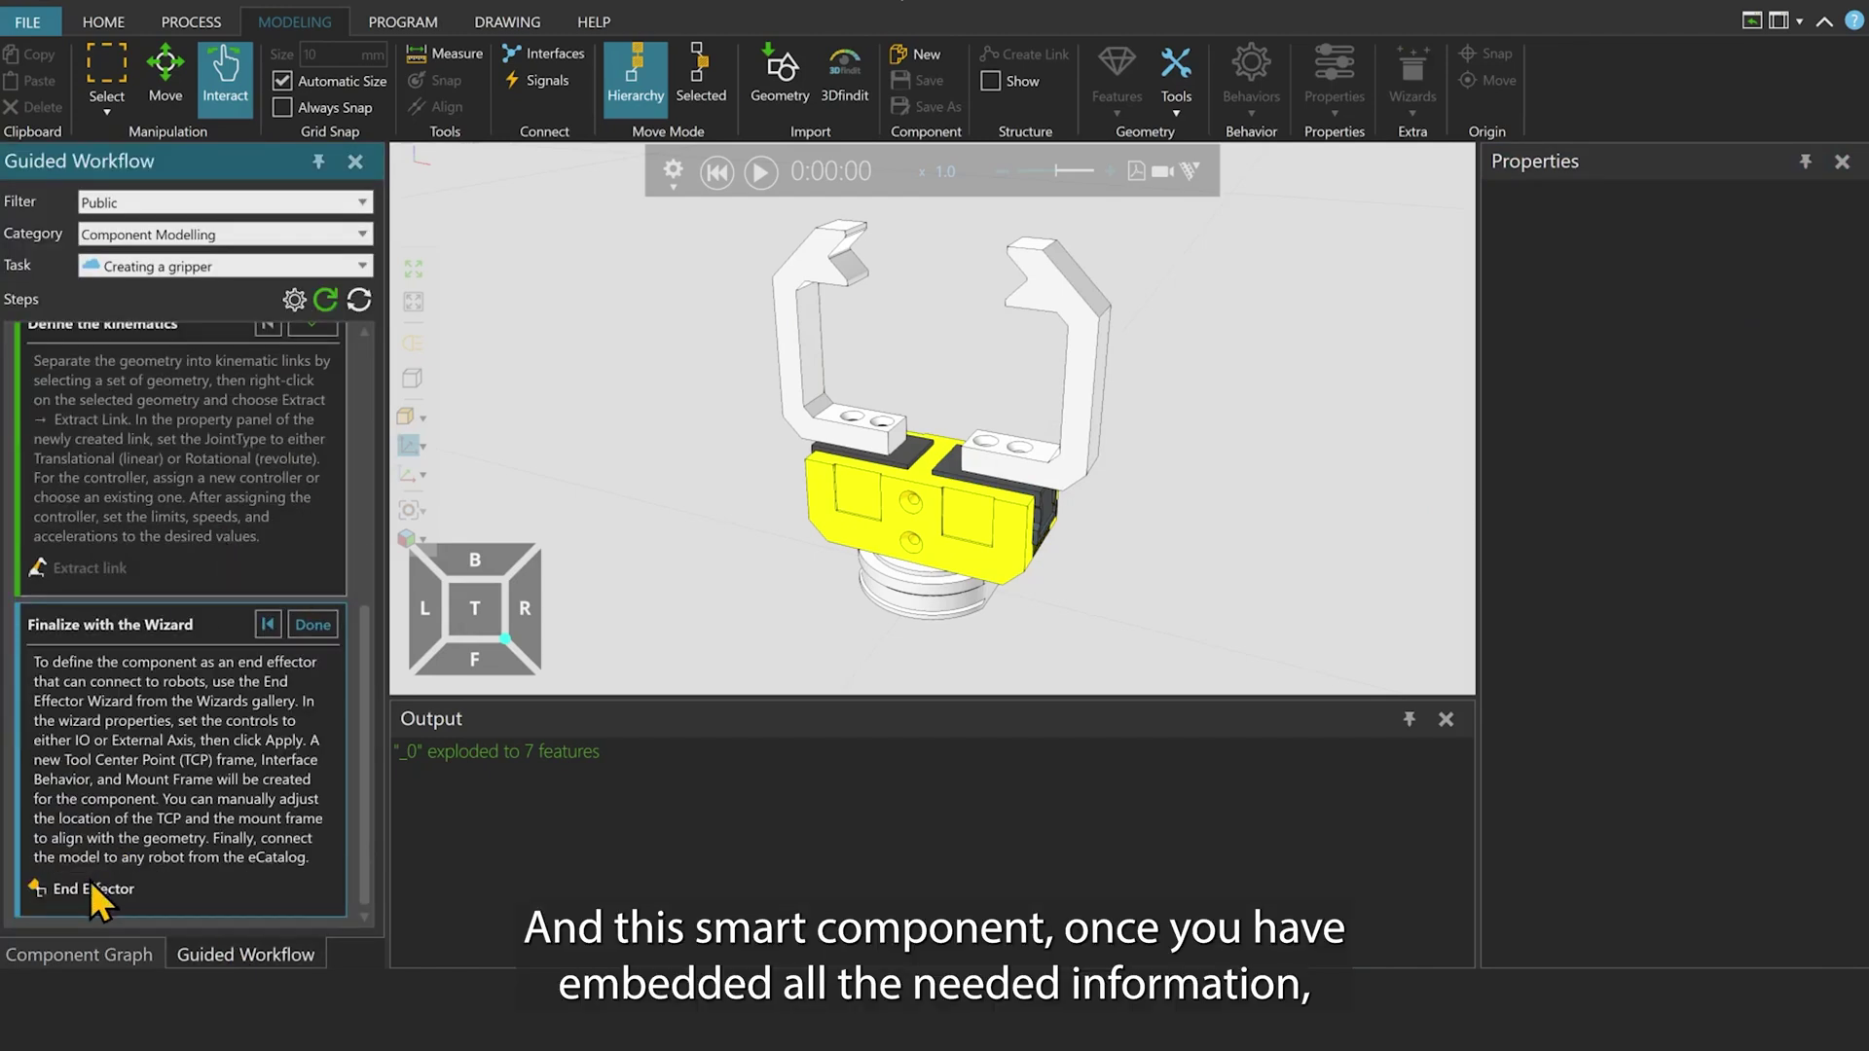
click(923, 404)
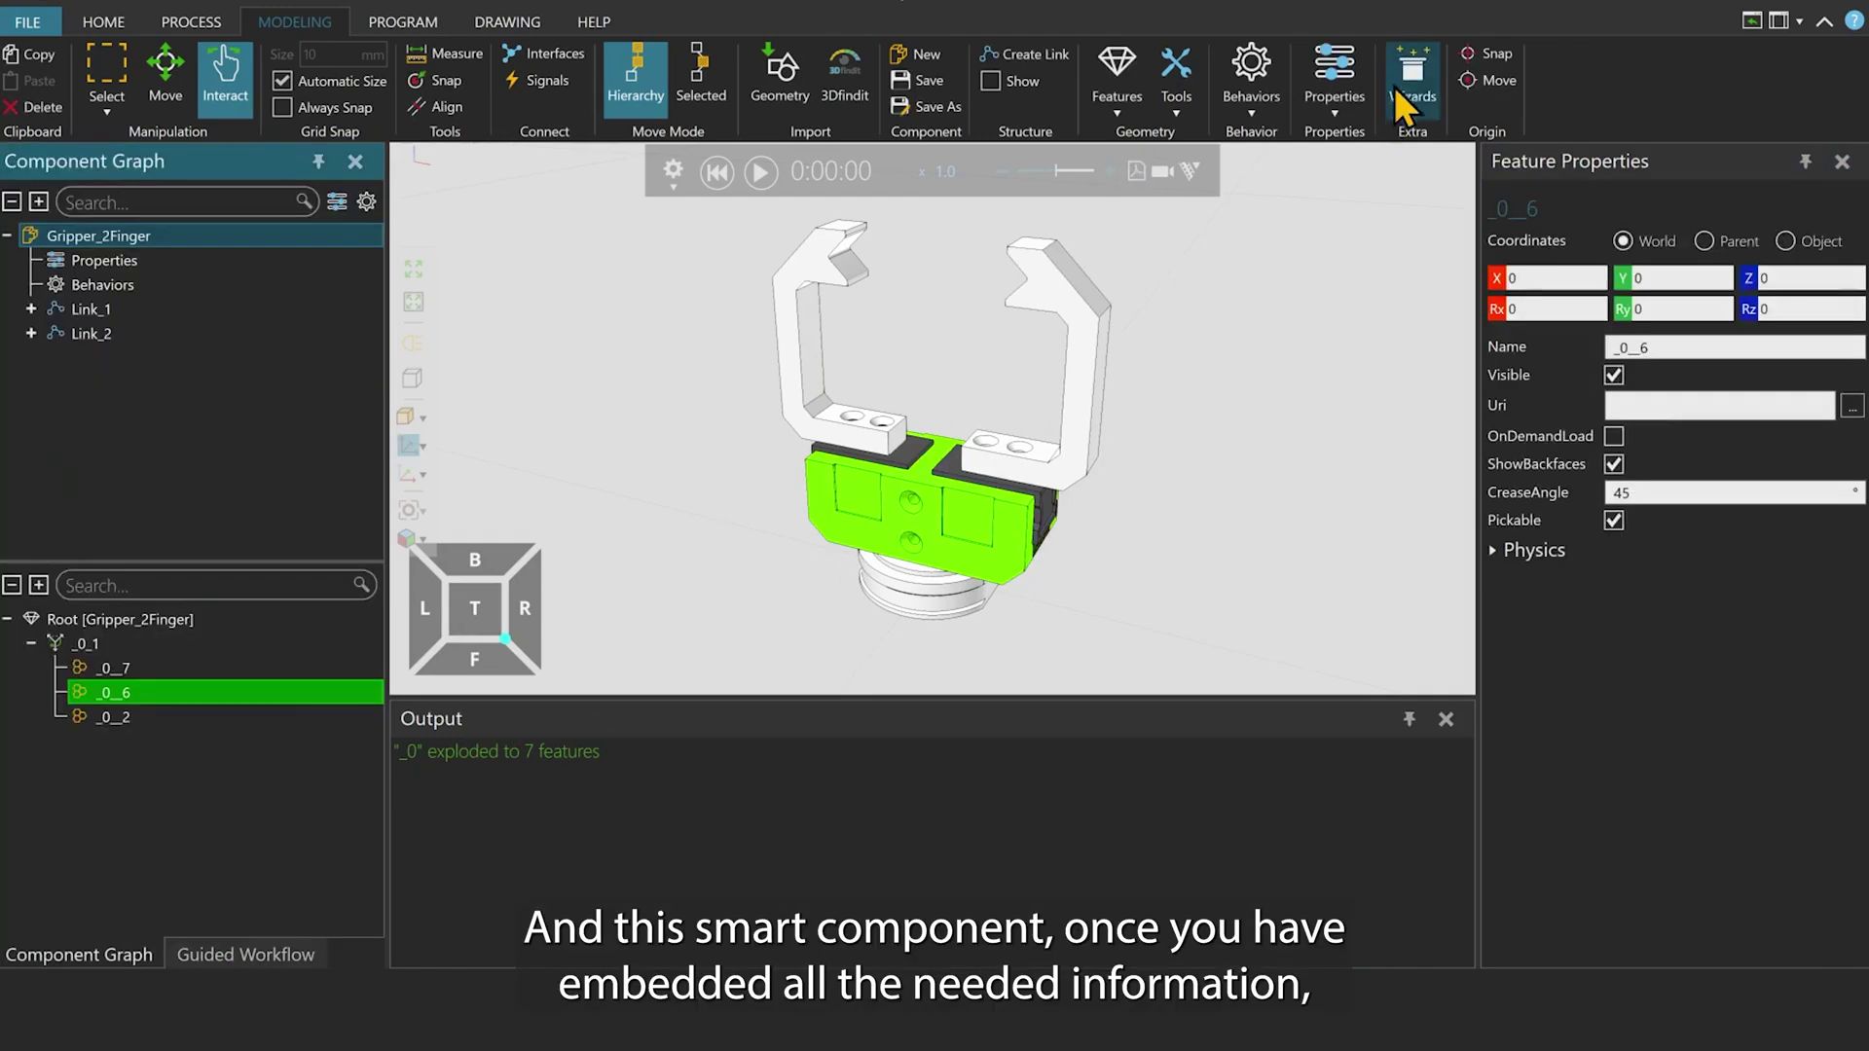
click(1412, 97)
click(1538, 164)
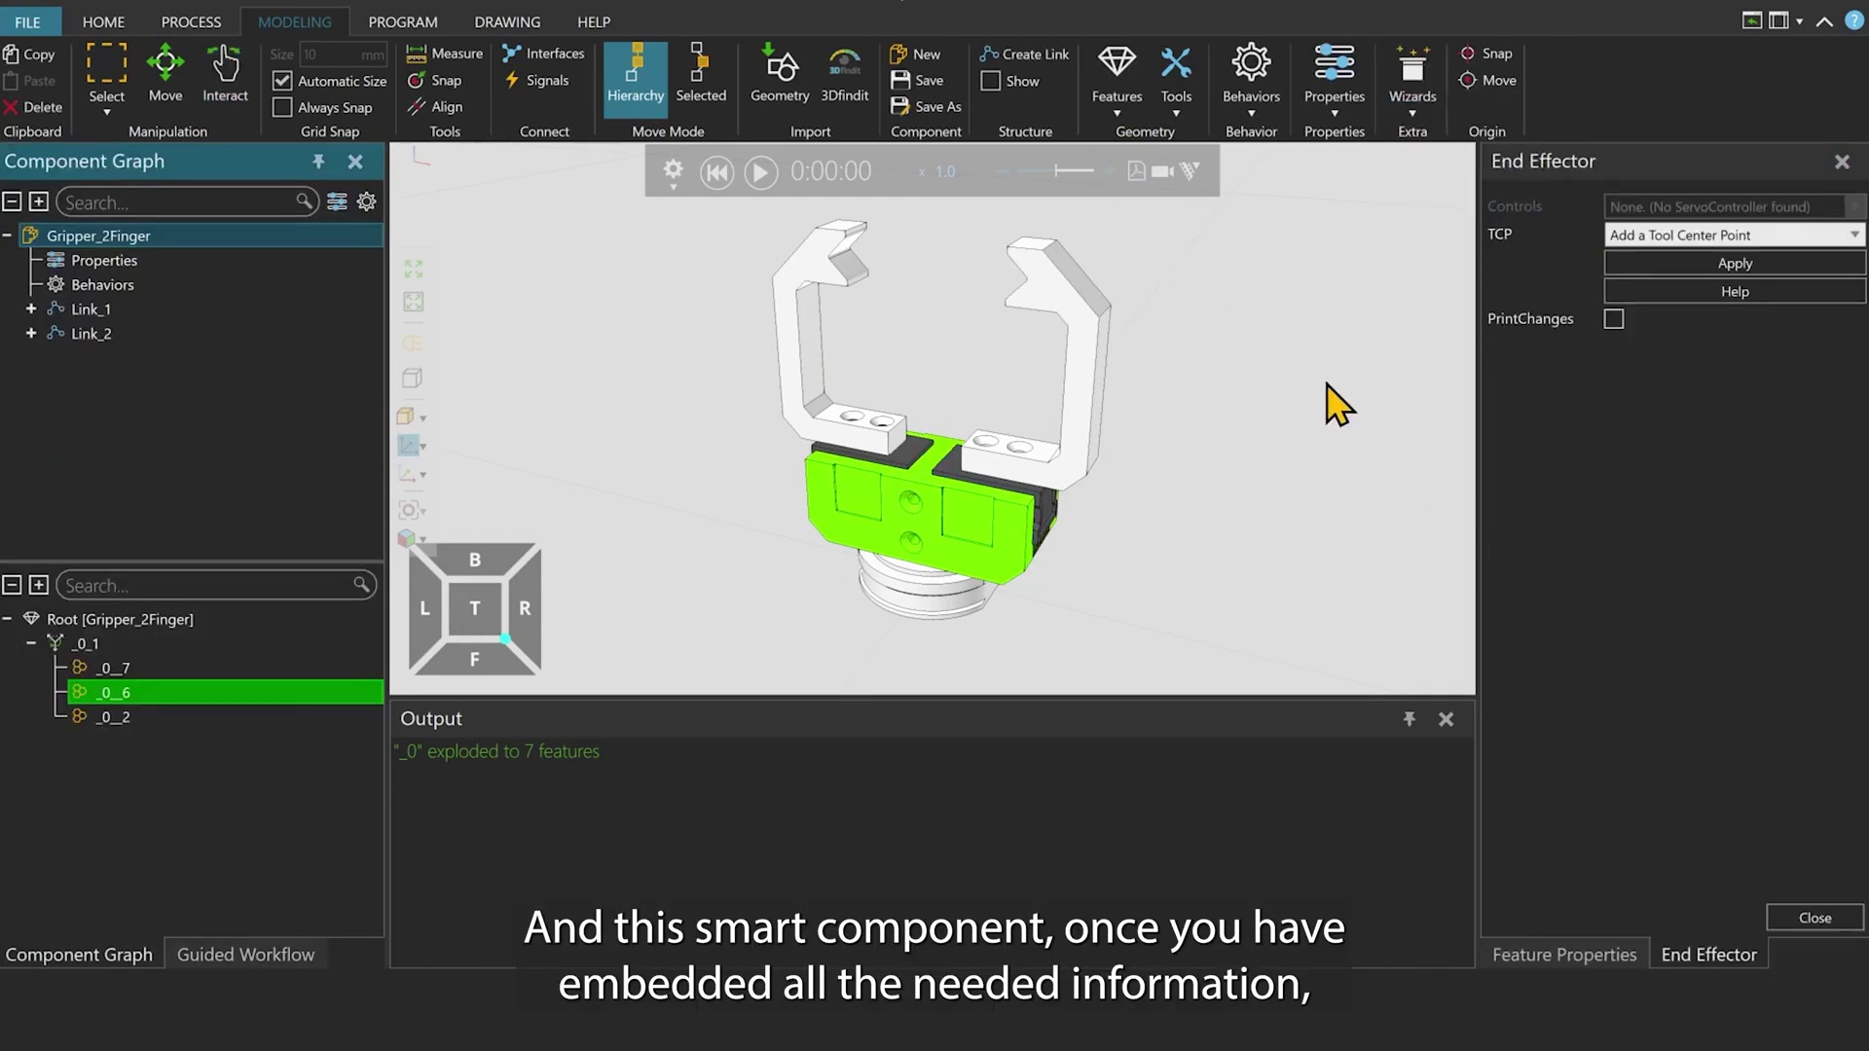
click(1709, 264)
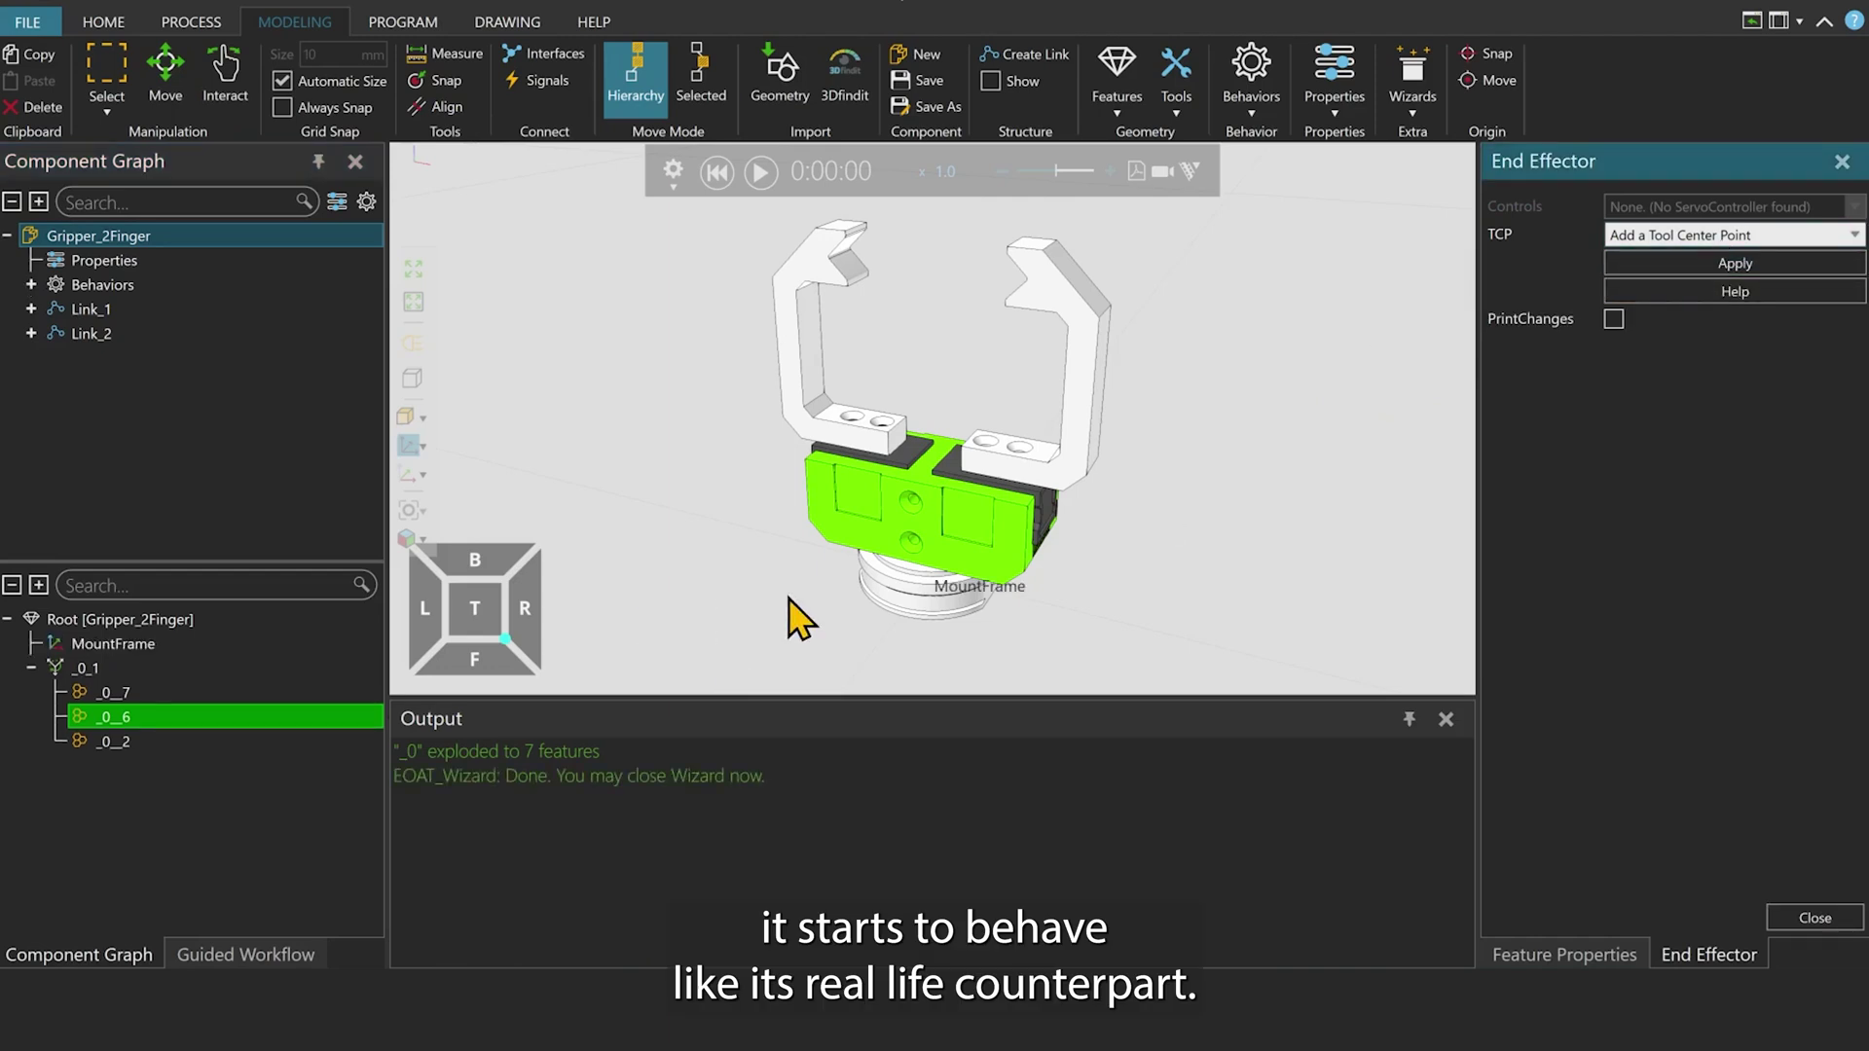
click(1807, 919)
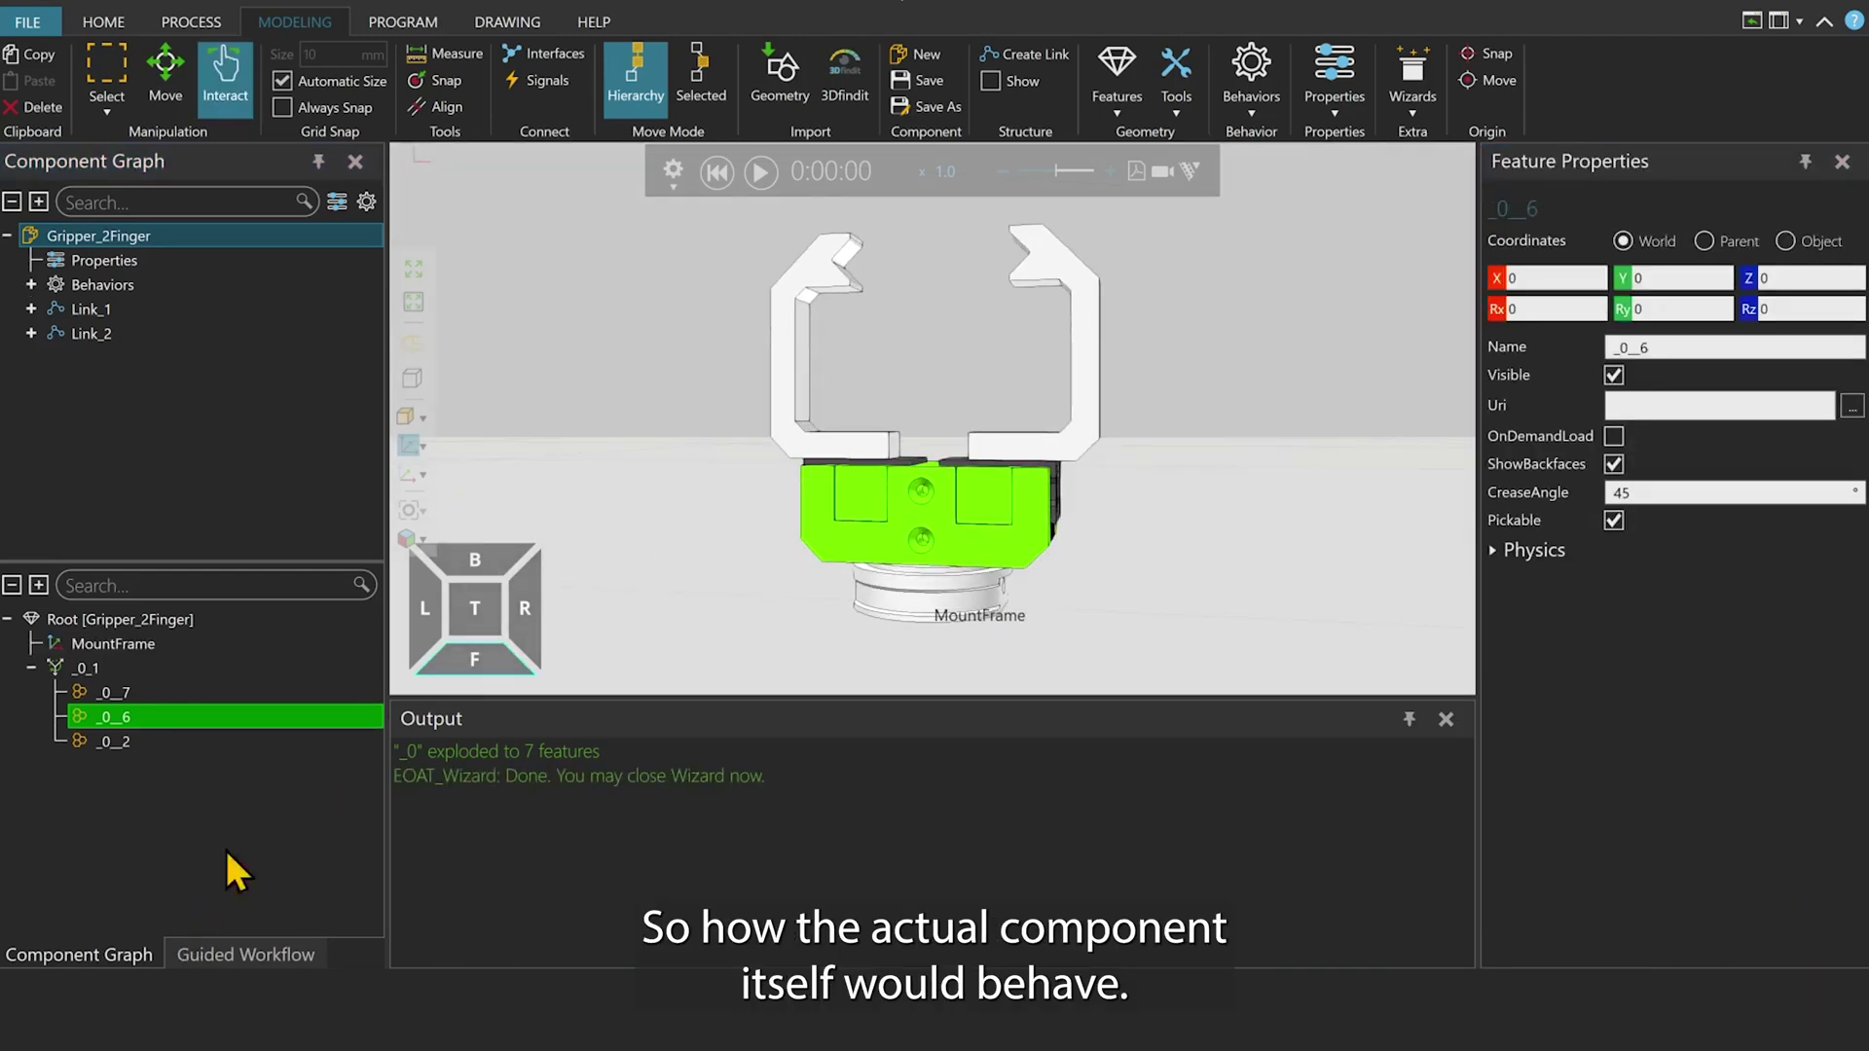
click(213, 956)
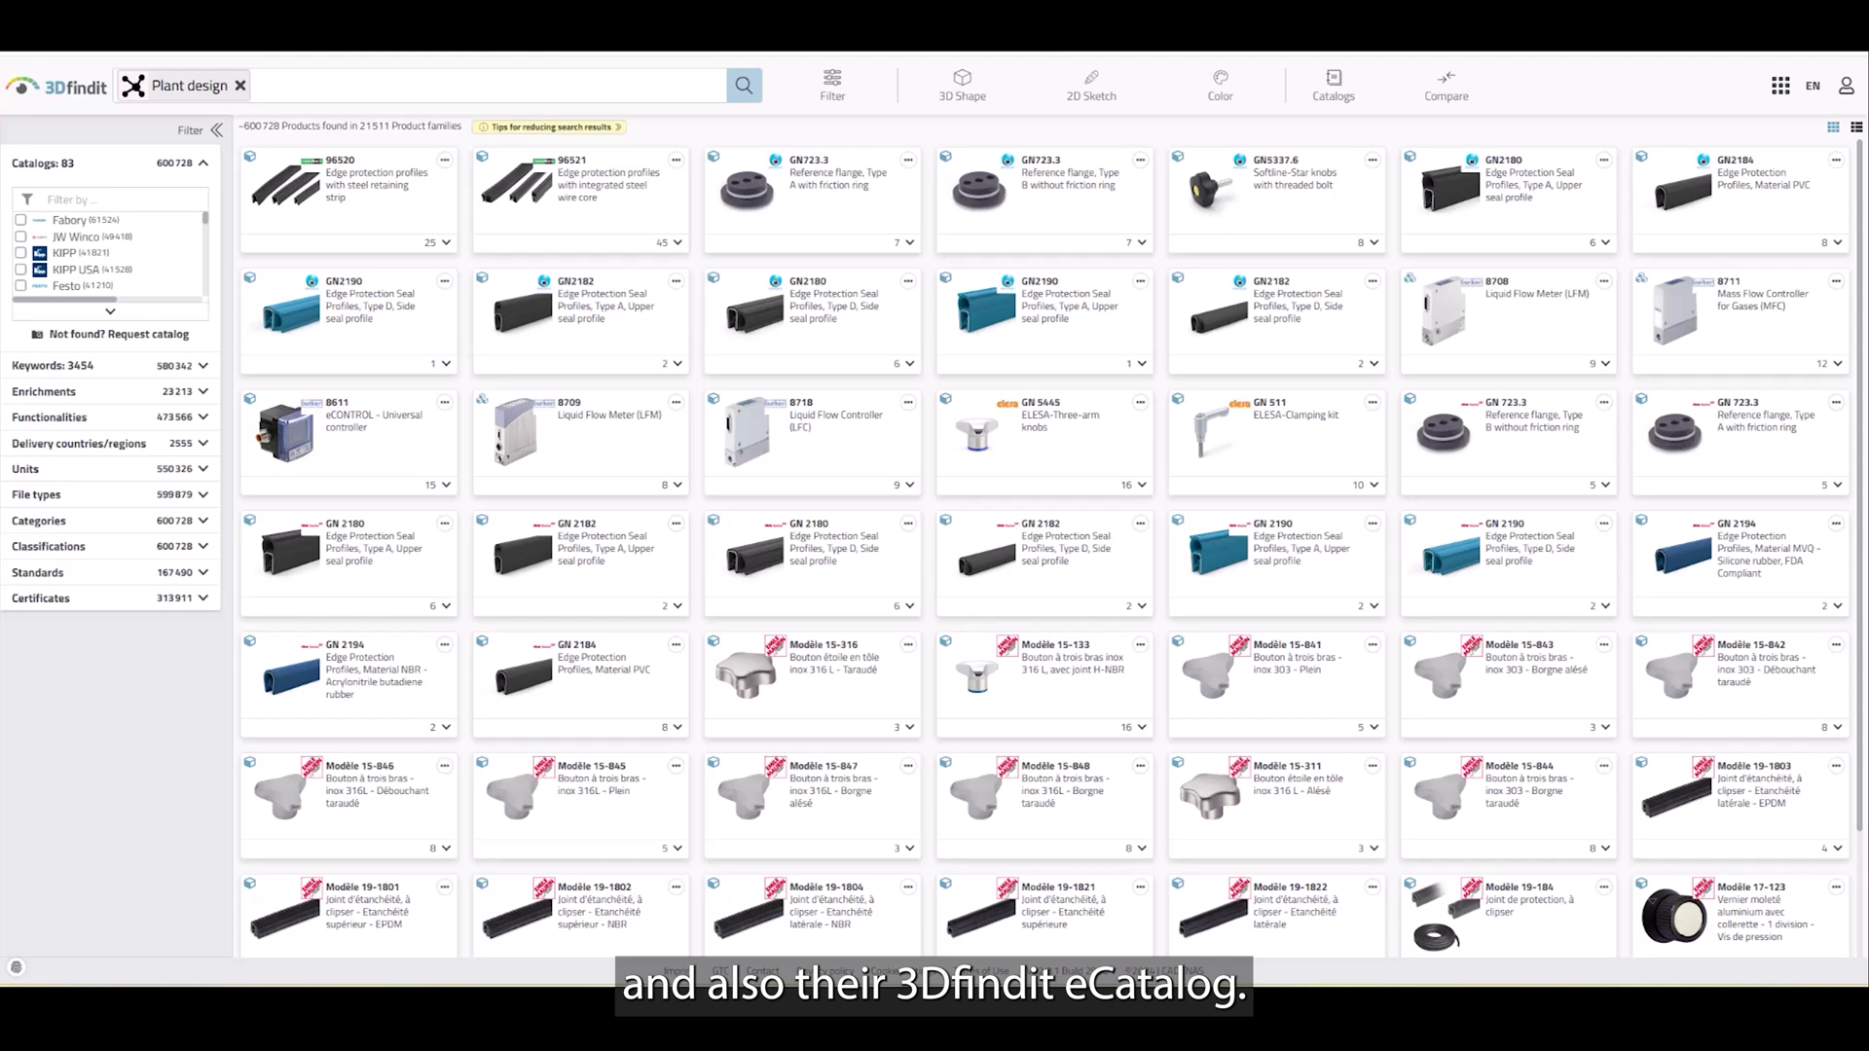
- Search the 3Dfindit plant design catalog for 'parallel gripper'
scroll(711, 493, down, 2)
scroll(710, 493, down, 15)
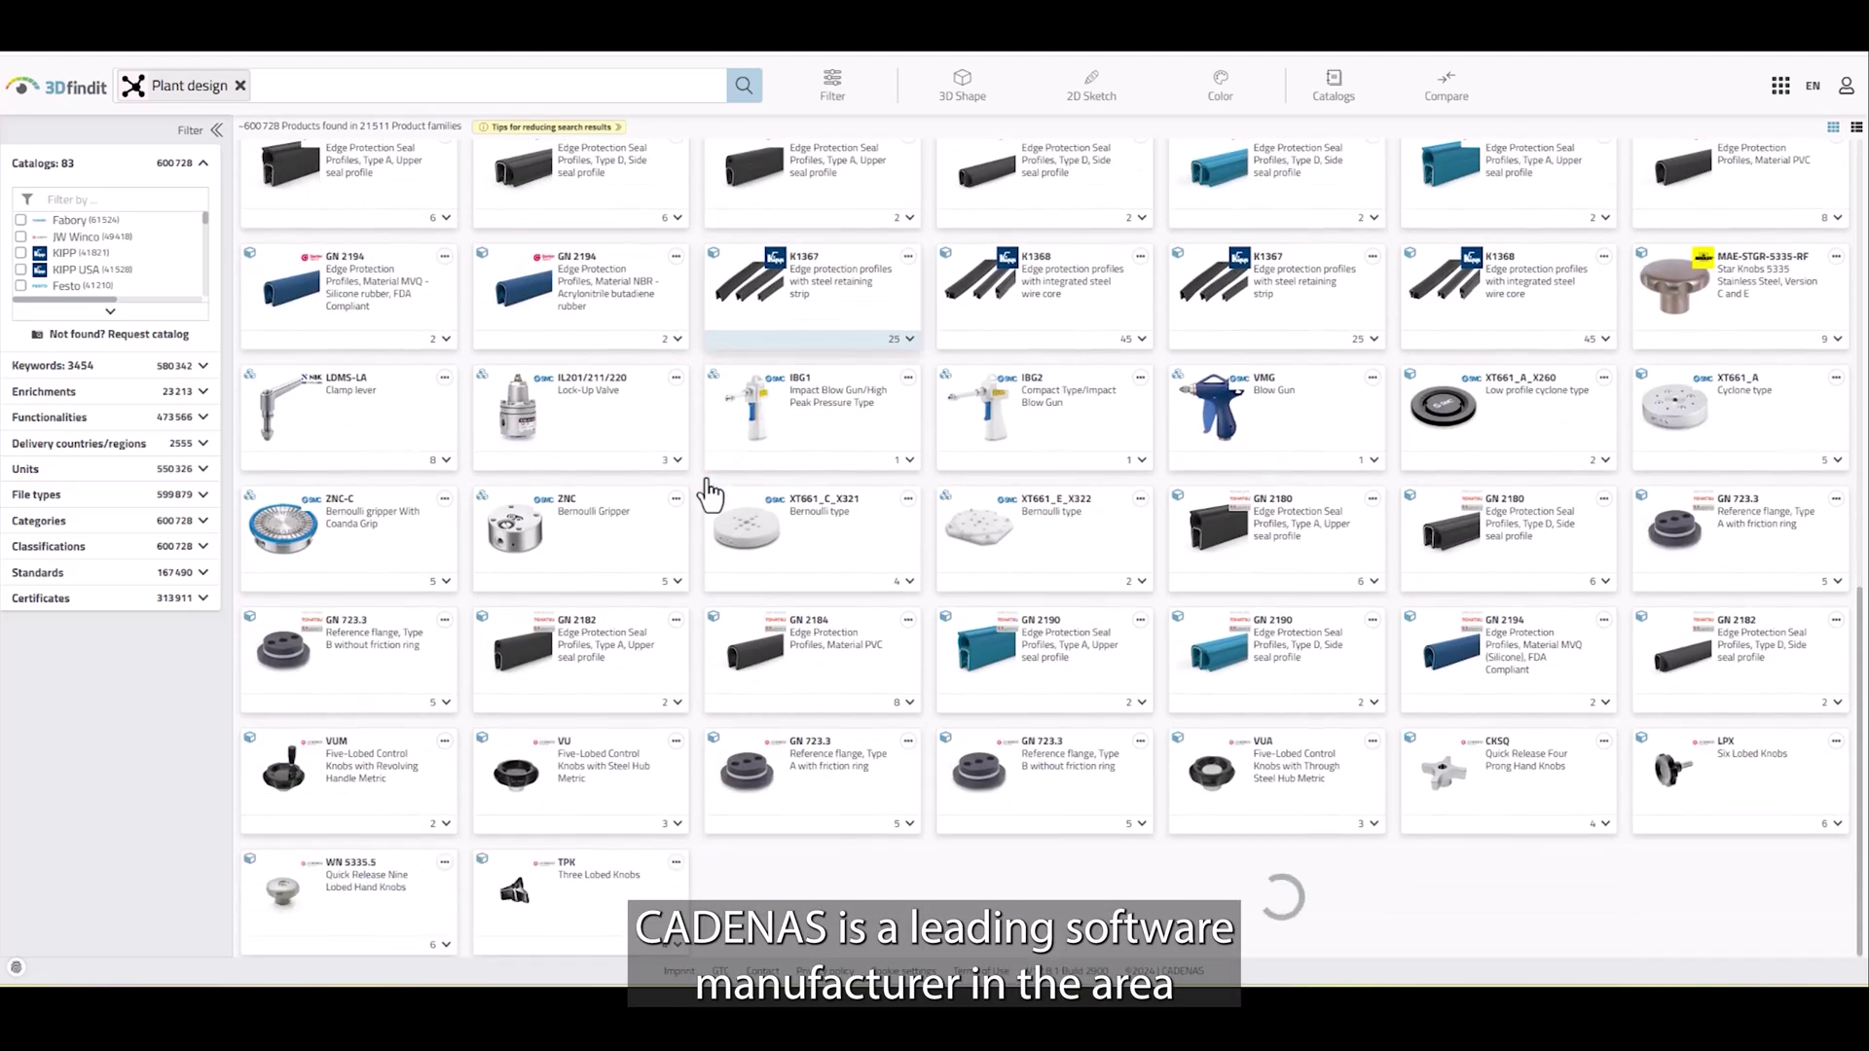
scroll(710, 494, down, 15)
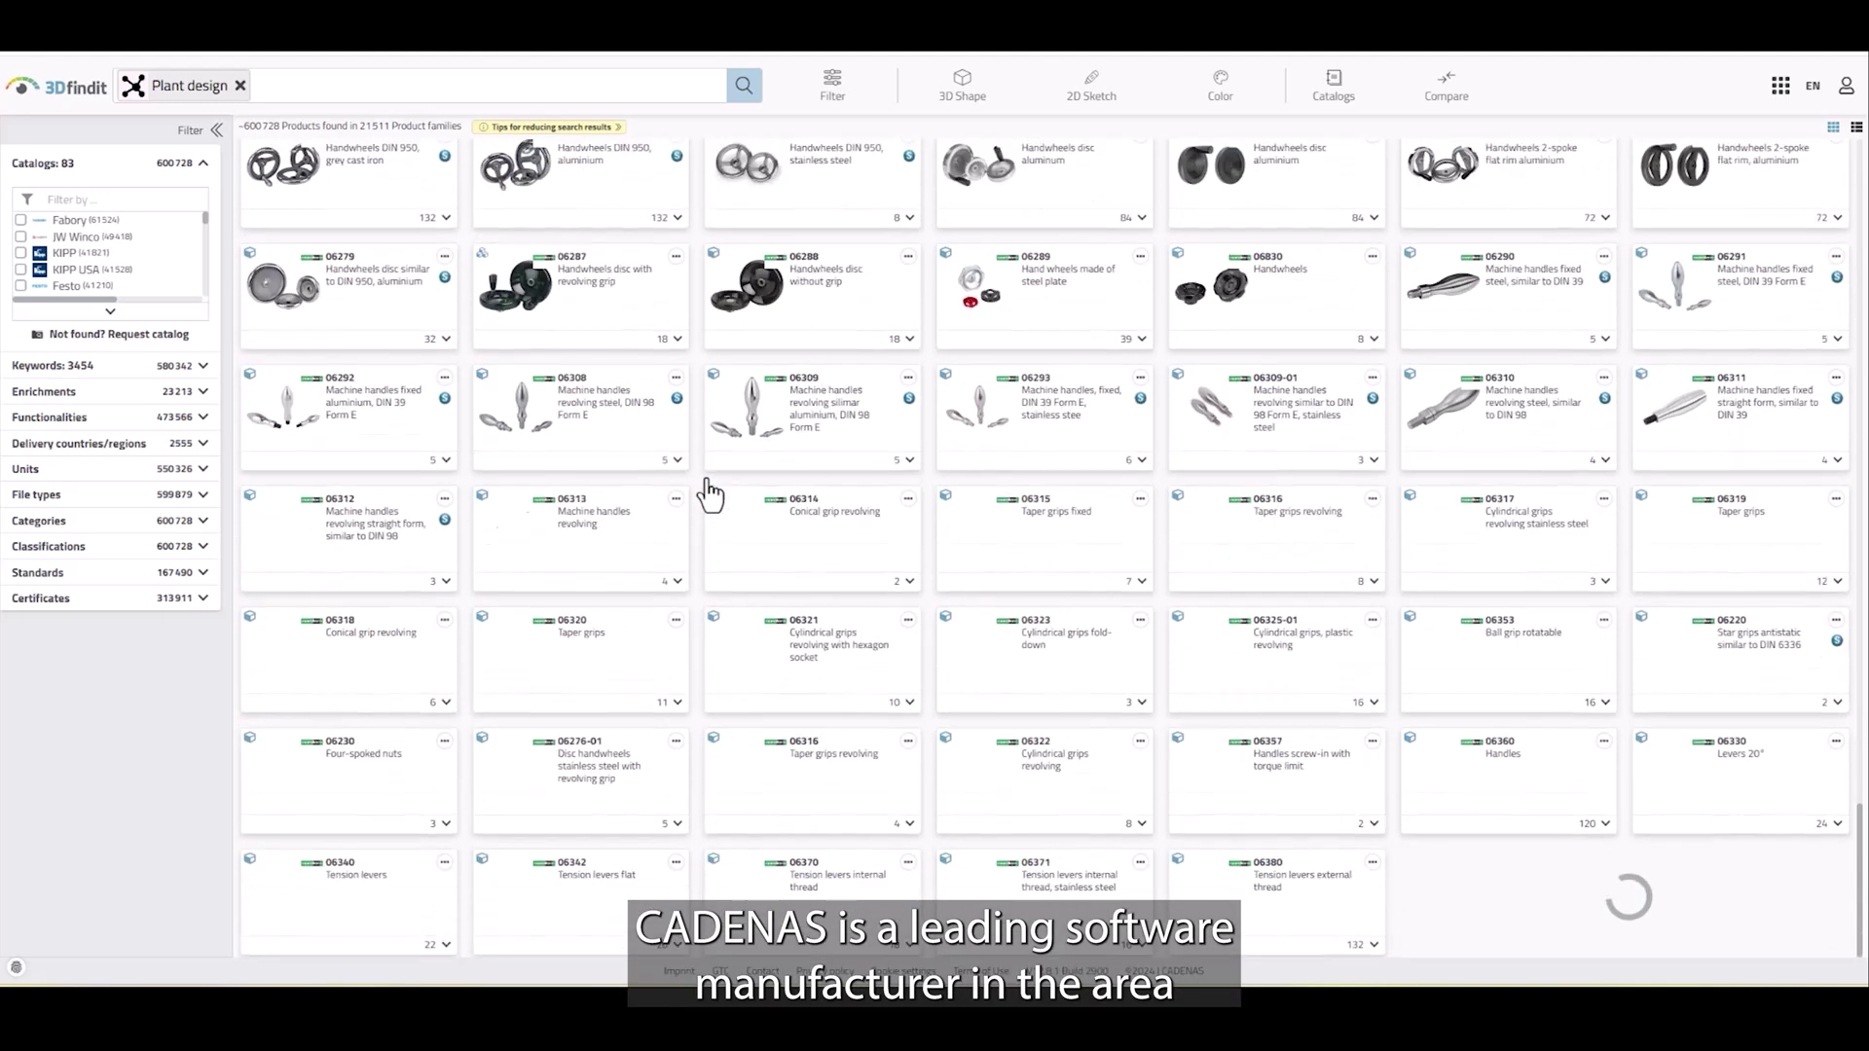
scroll(710, 493, down, 8)
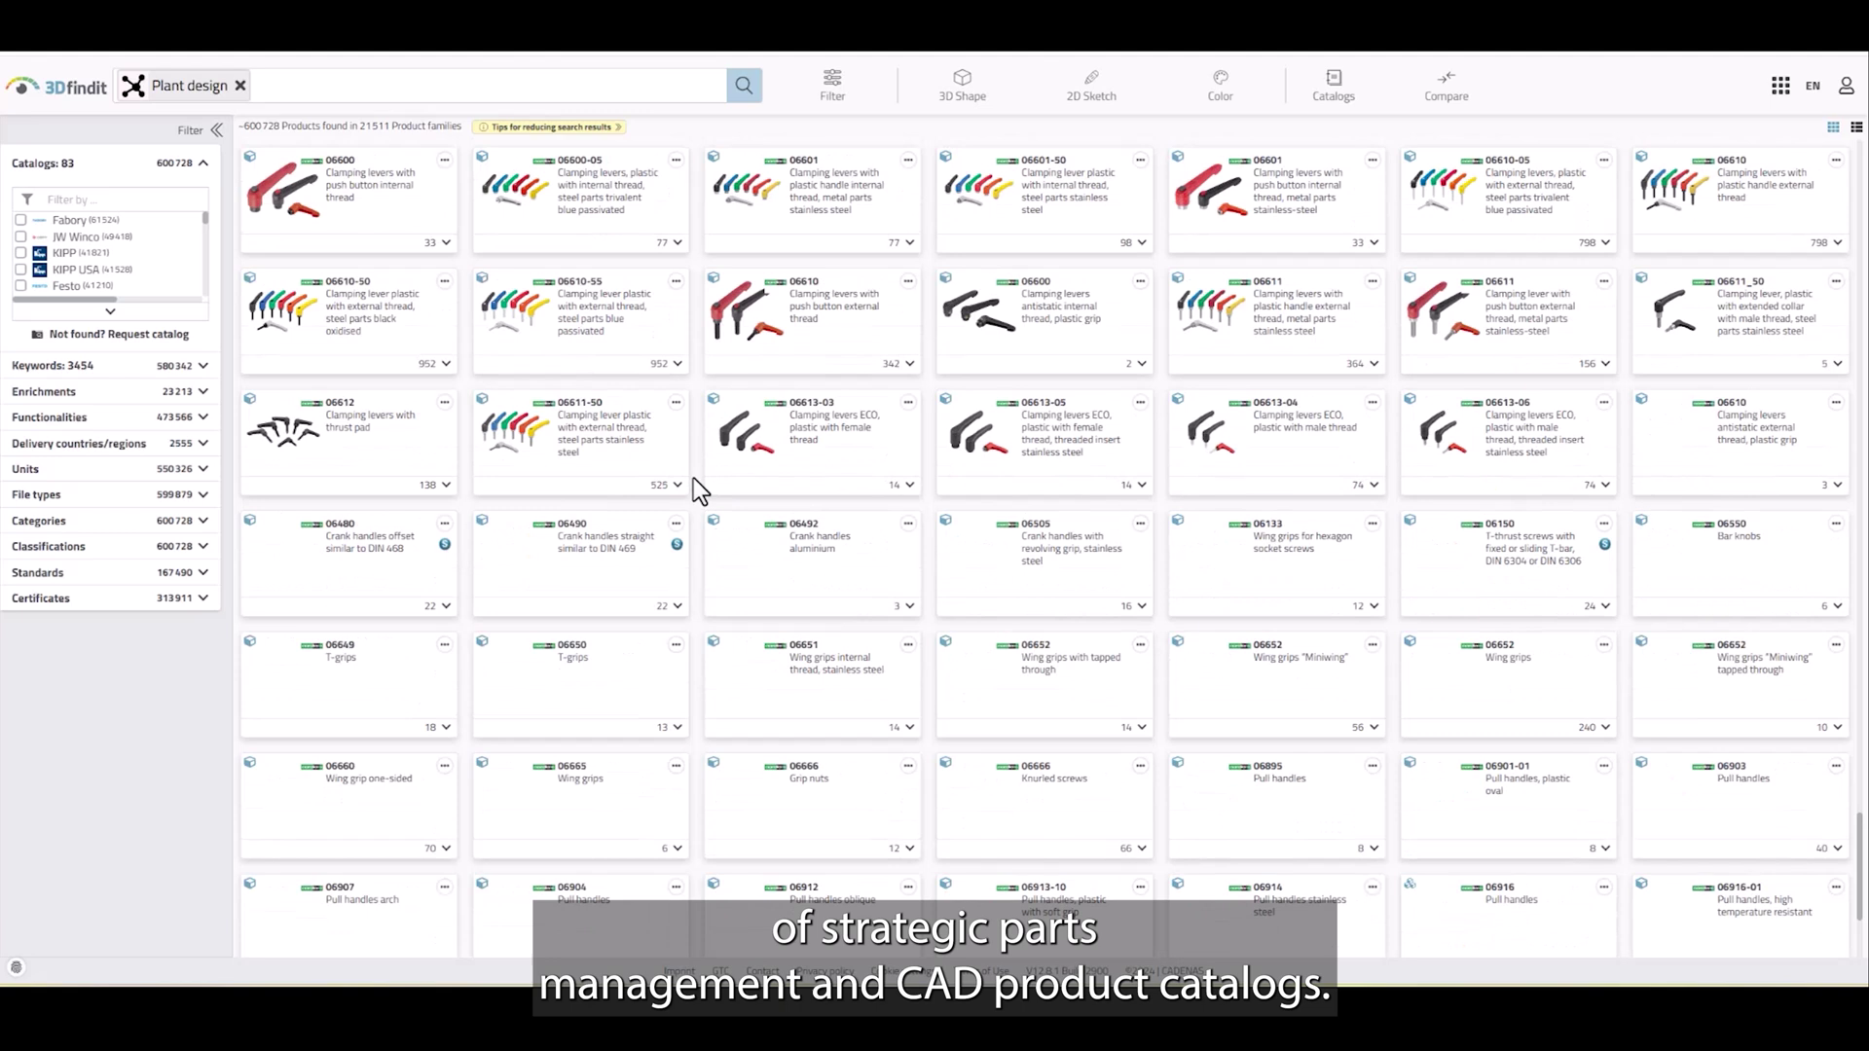
click(520, 96)
text(parallel gripper)
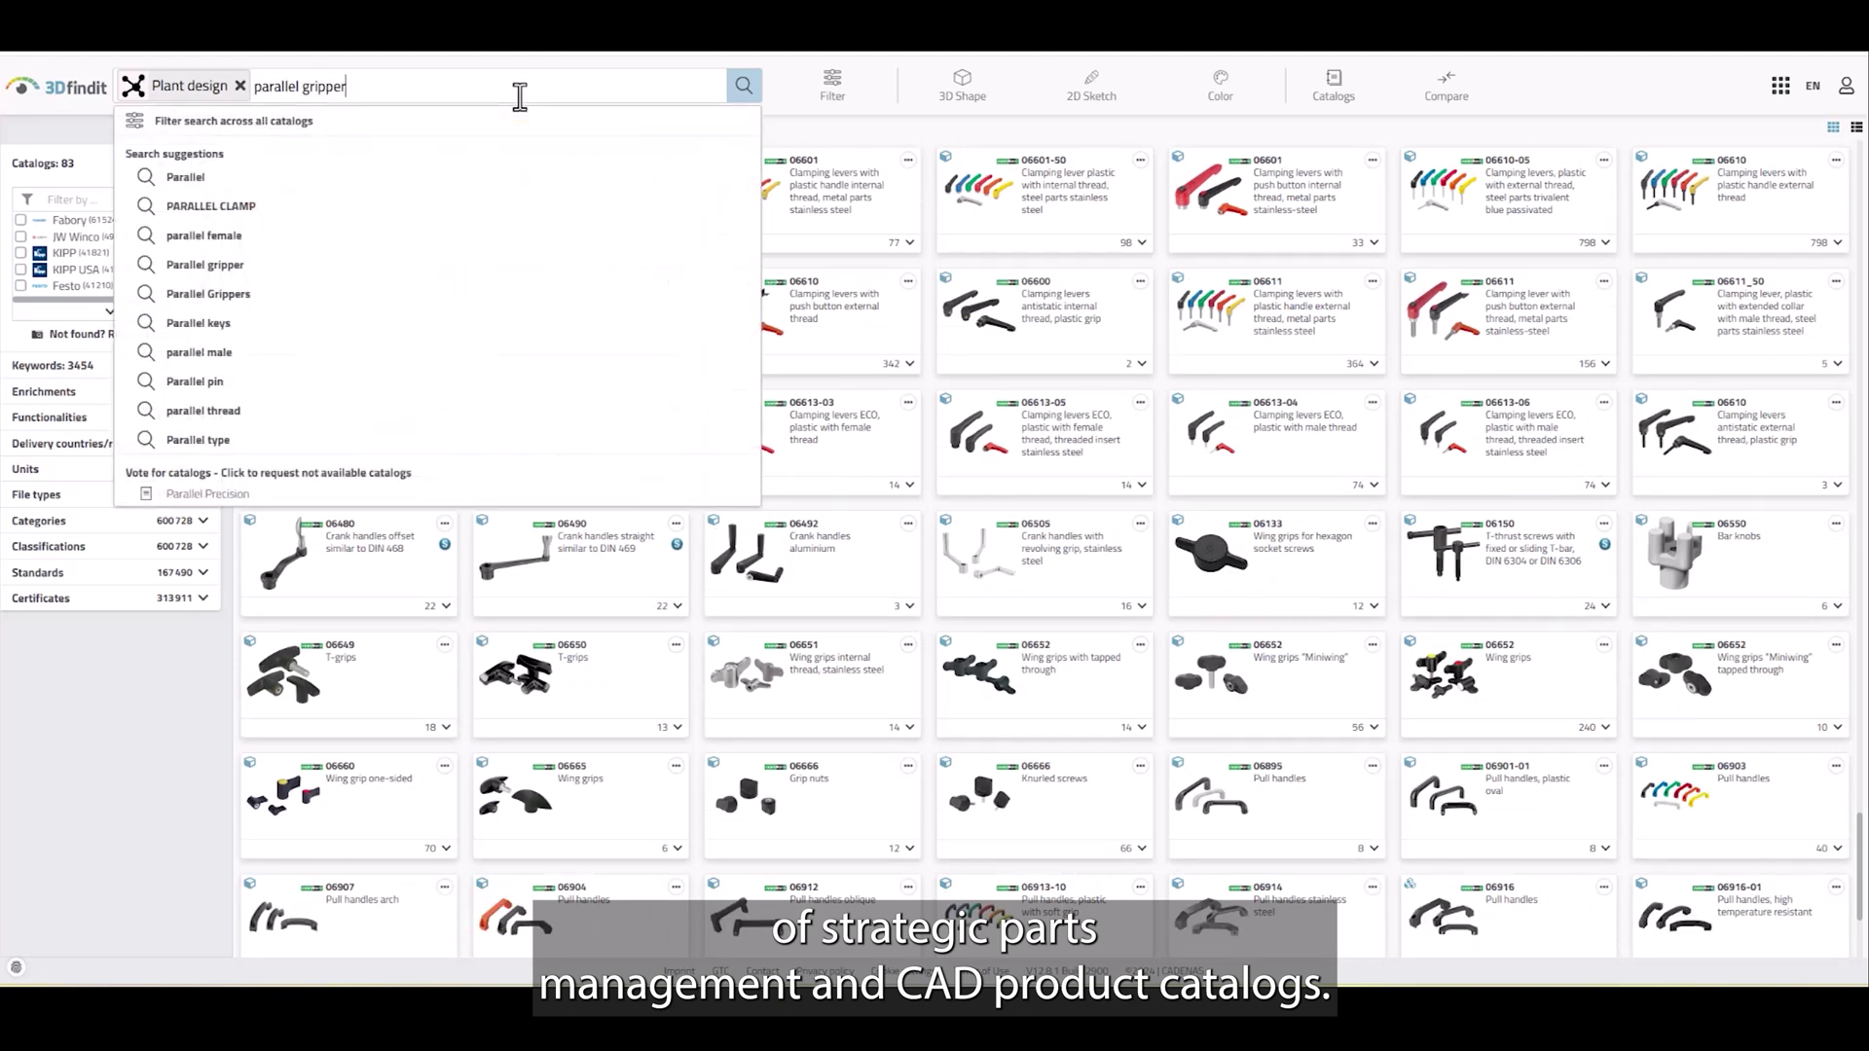
key(Return)
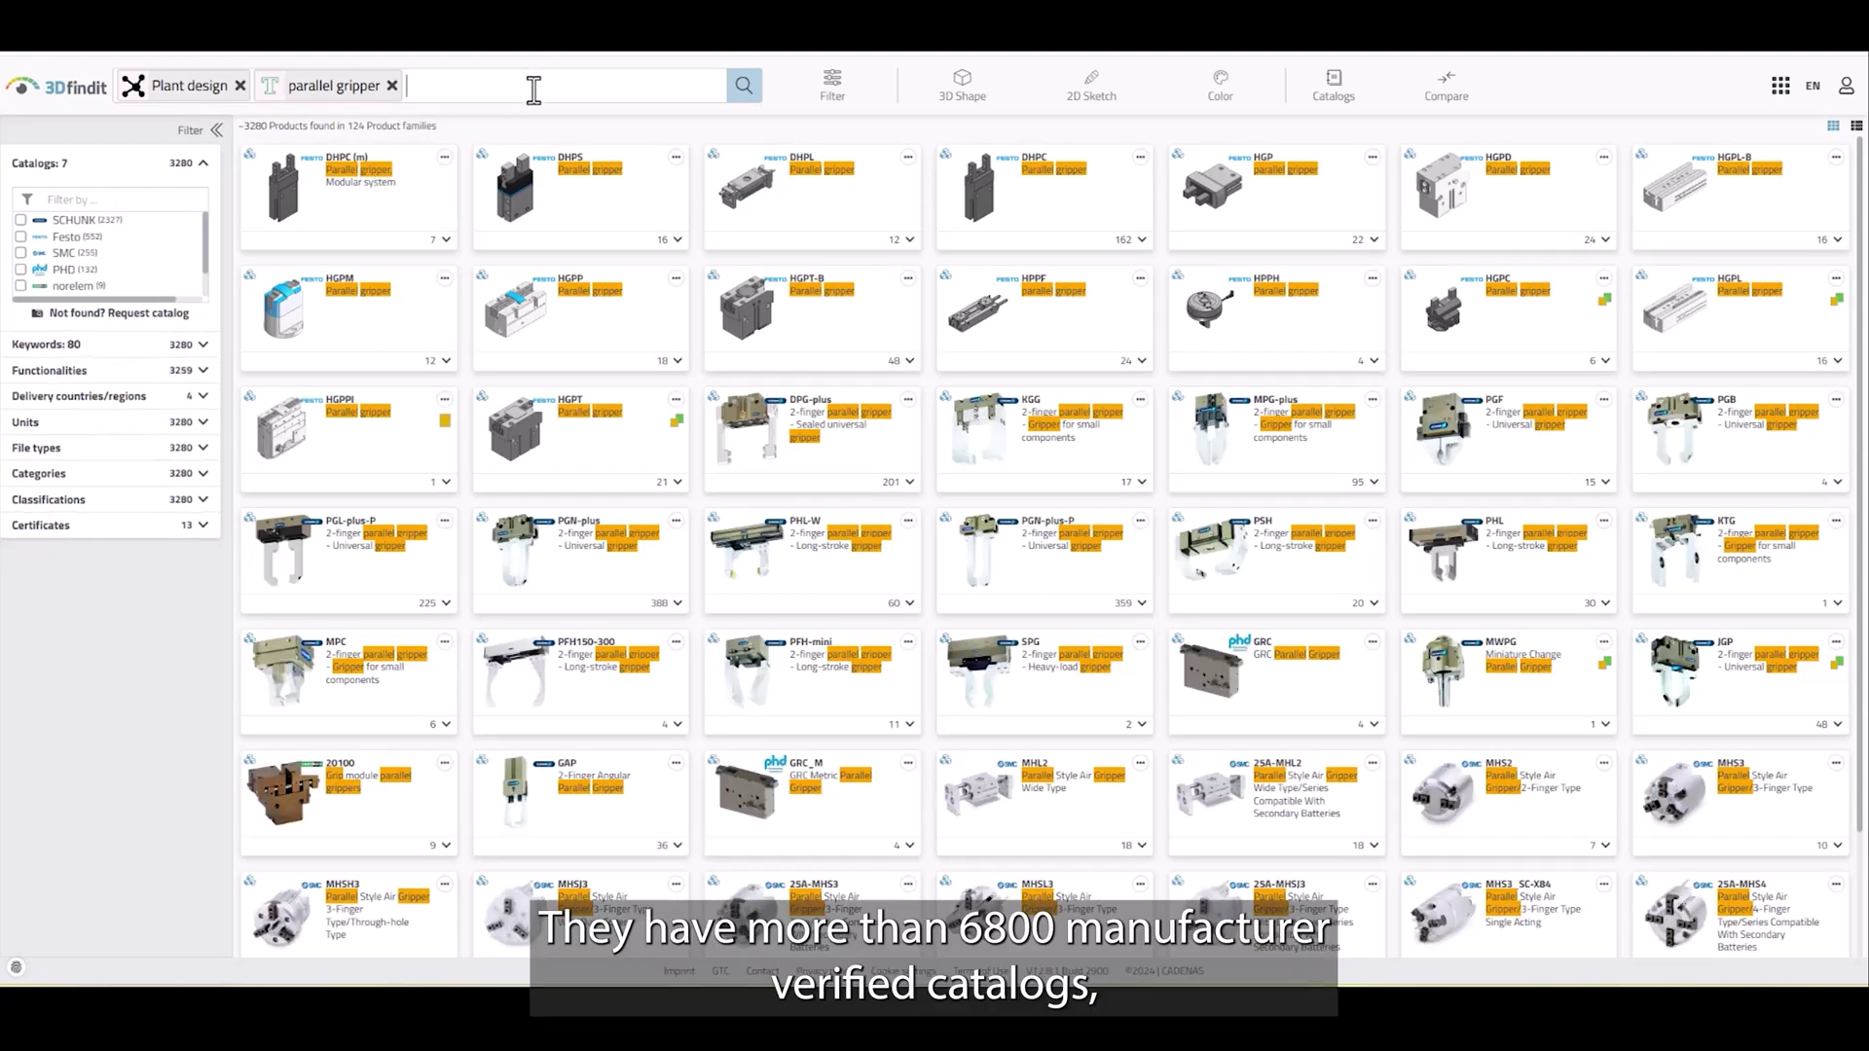
- View the DHPC product page, go back to the results, then open the DHPC (m) page
click(1024, 207)
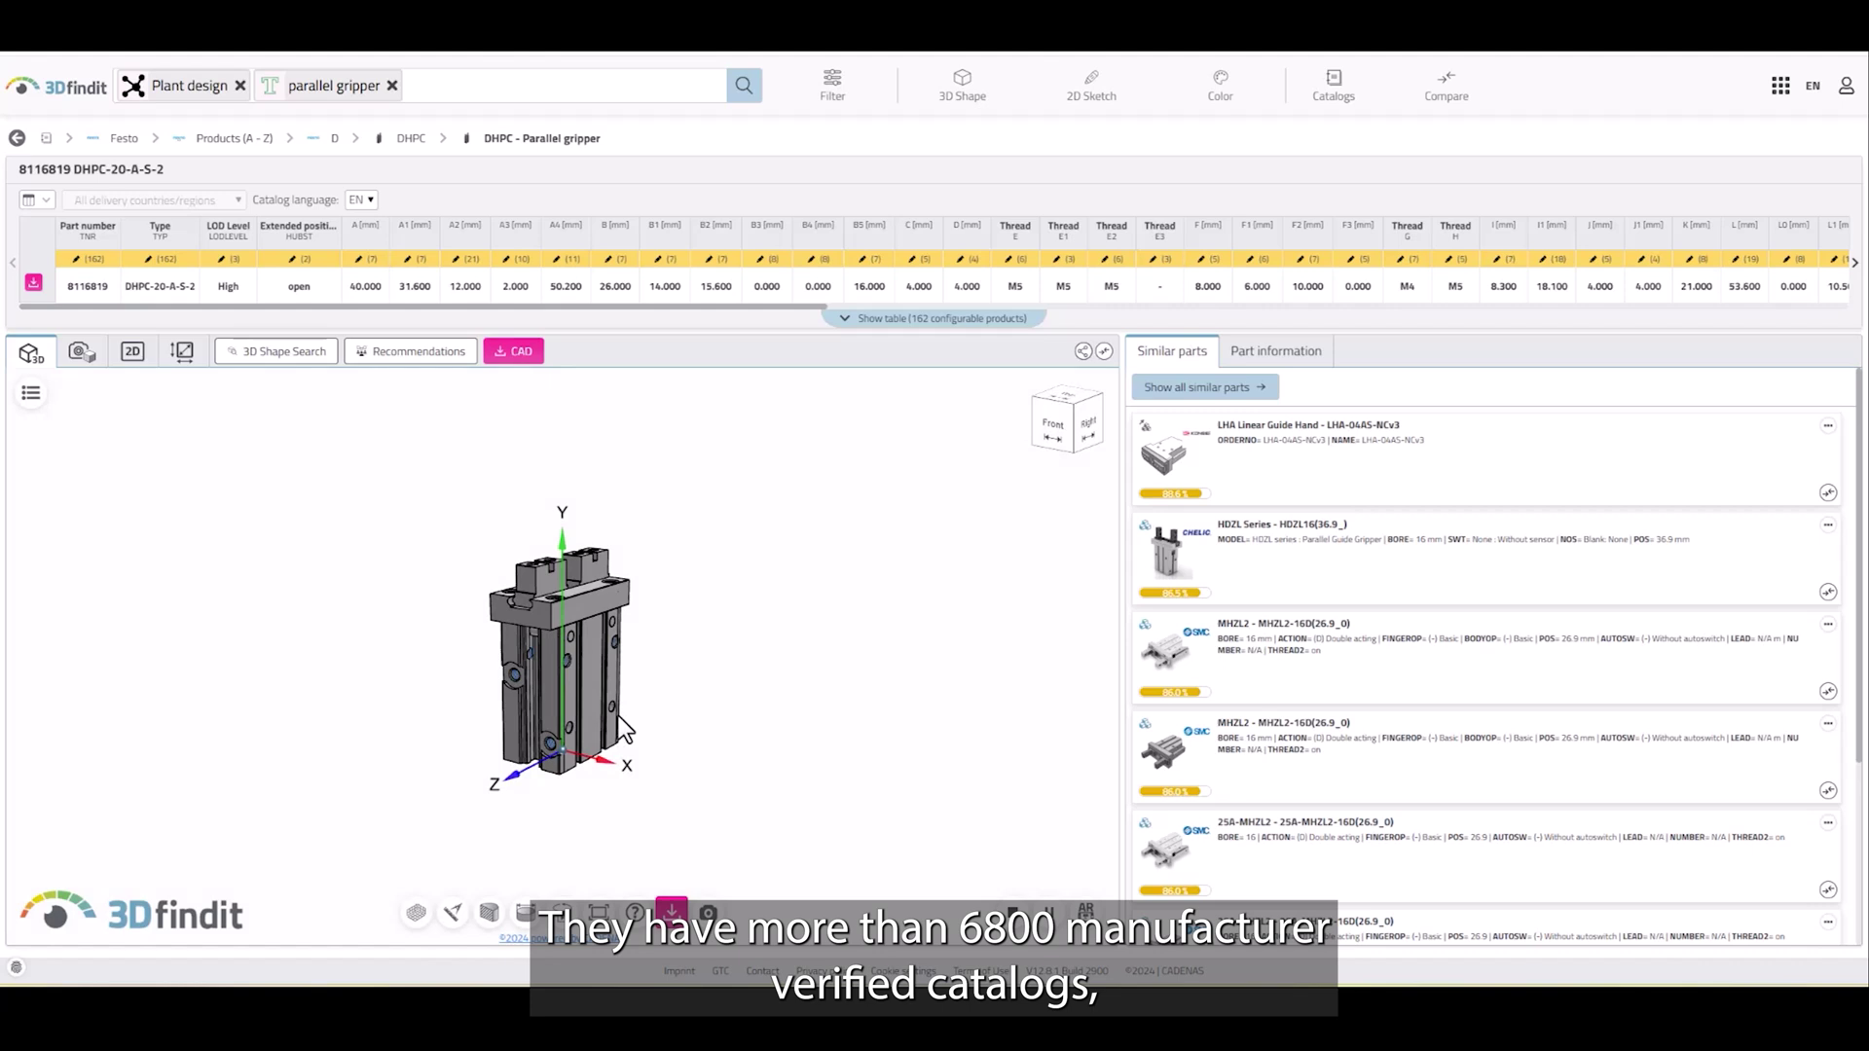
click(312, 136)
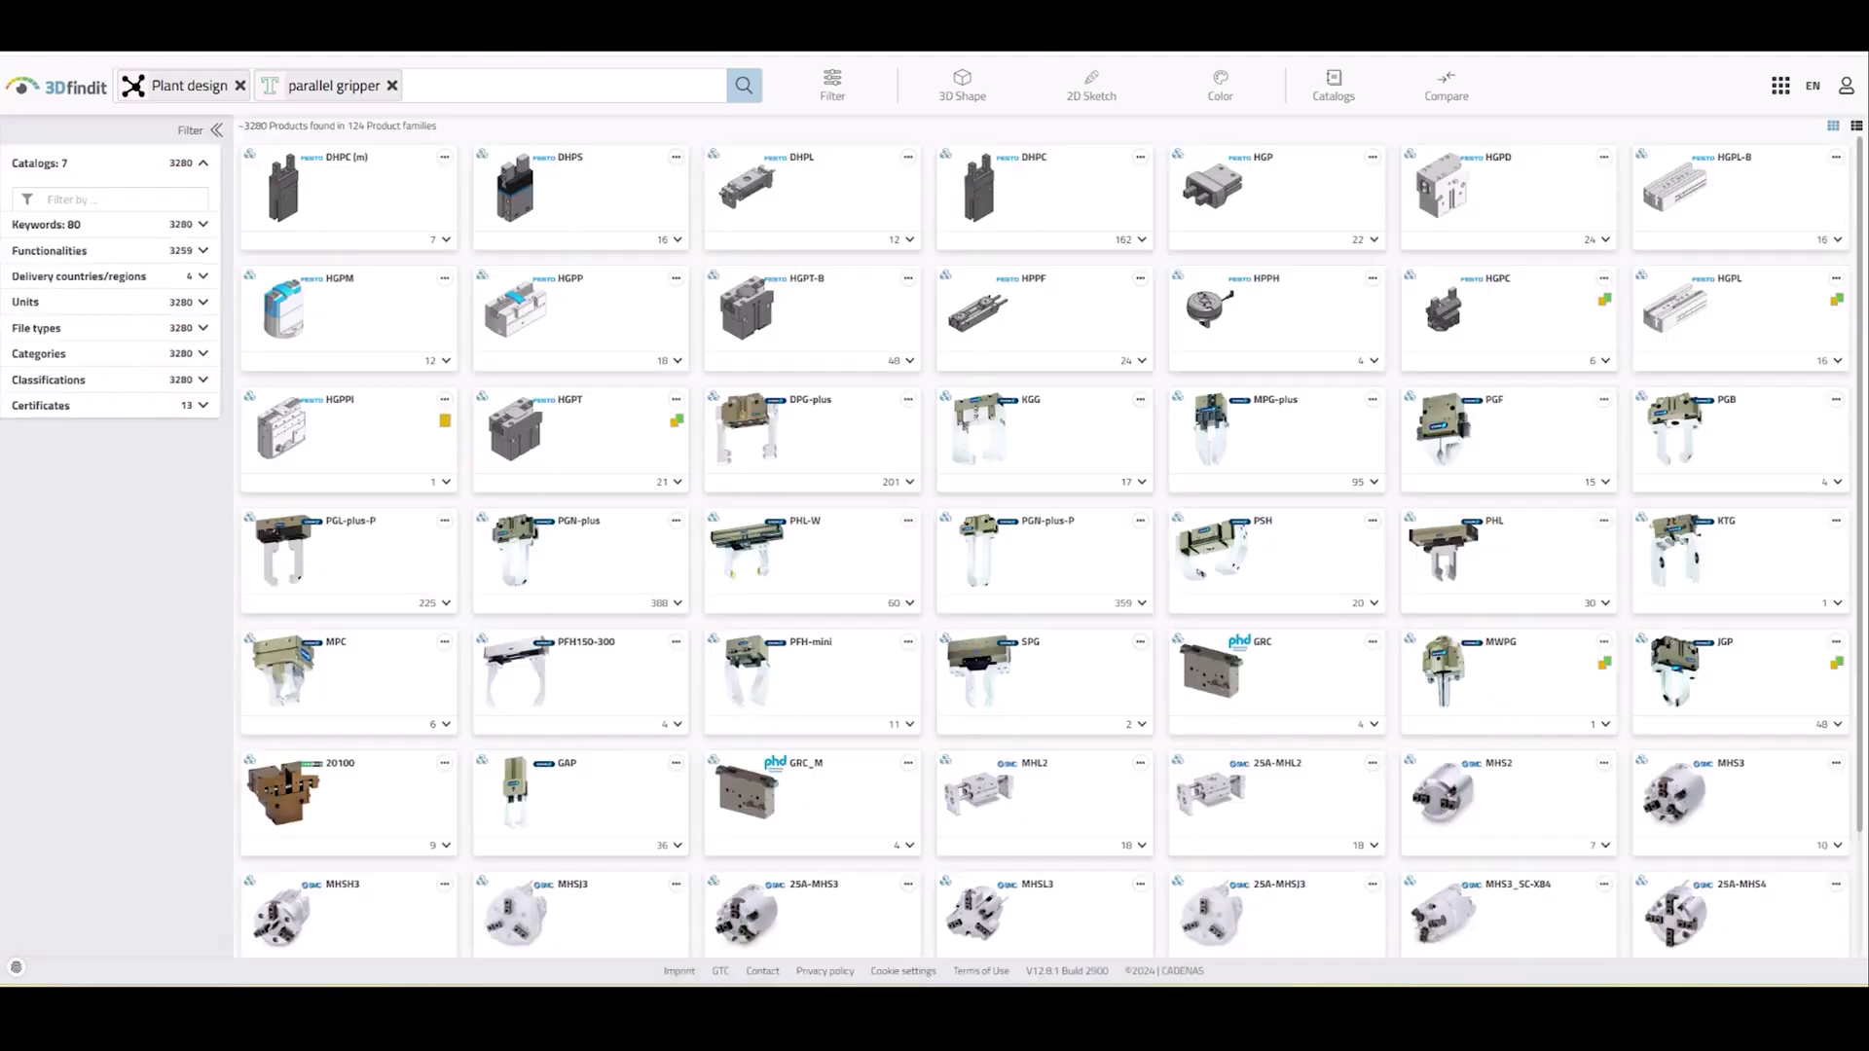
click(405, 217)
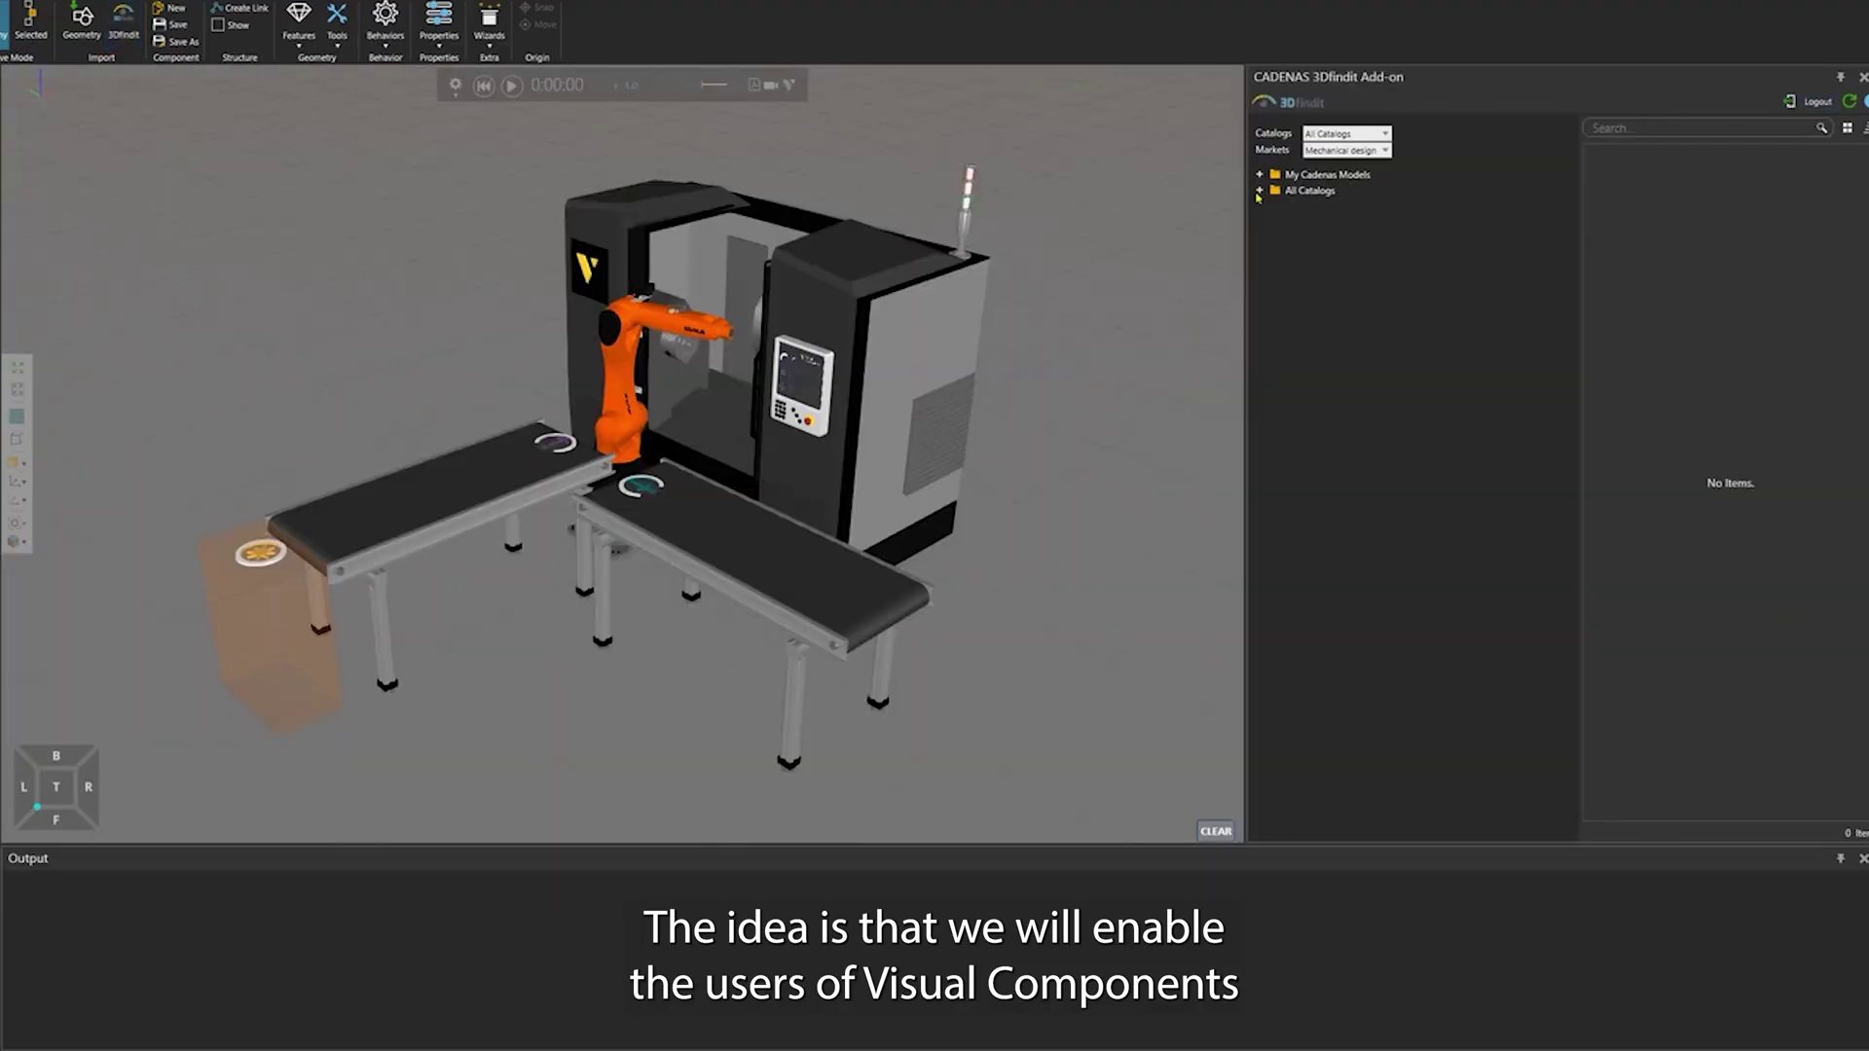
- Browse All Catalogs > Festo > Products to Parallel grippers and drag the DHPC gripper into the layout
click(1260, 191)
scroll(1402, 487, down, 10)
click(1275, 615)
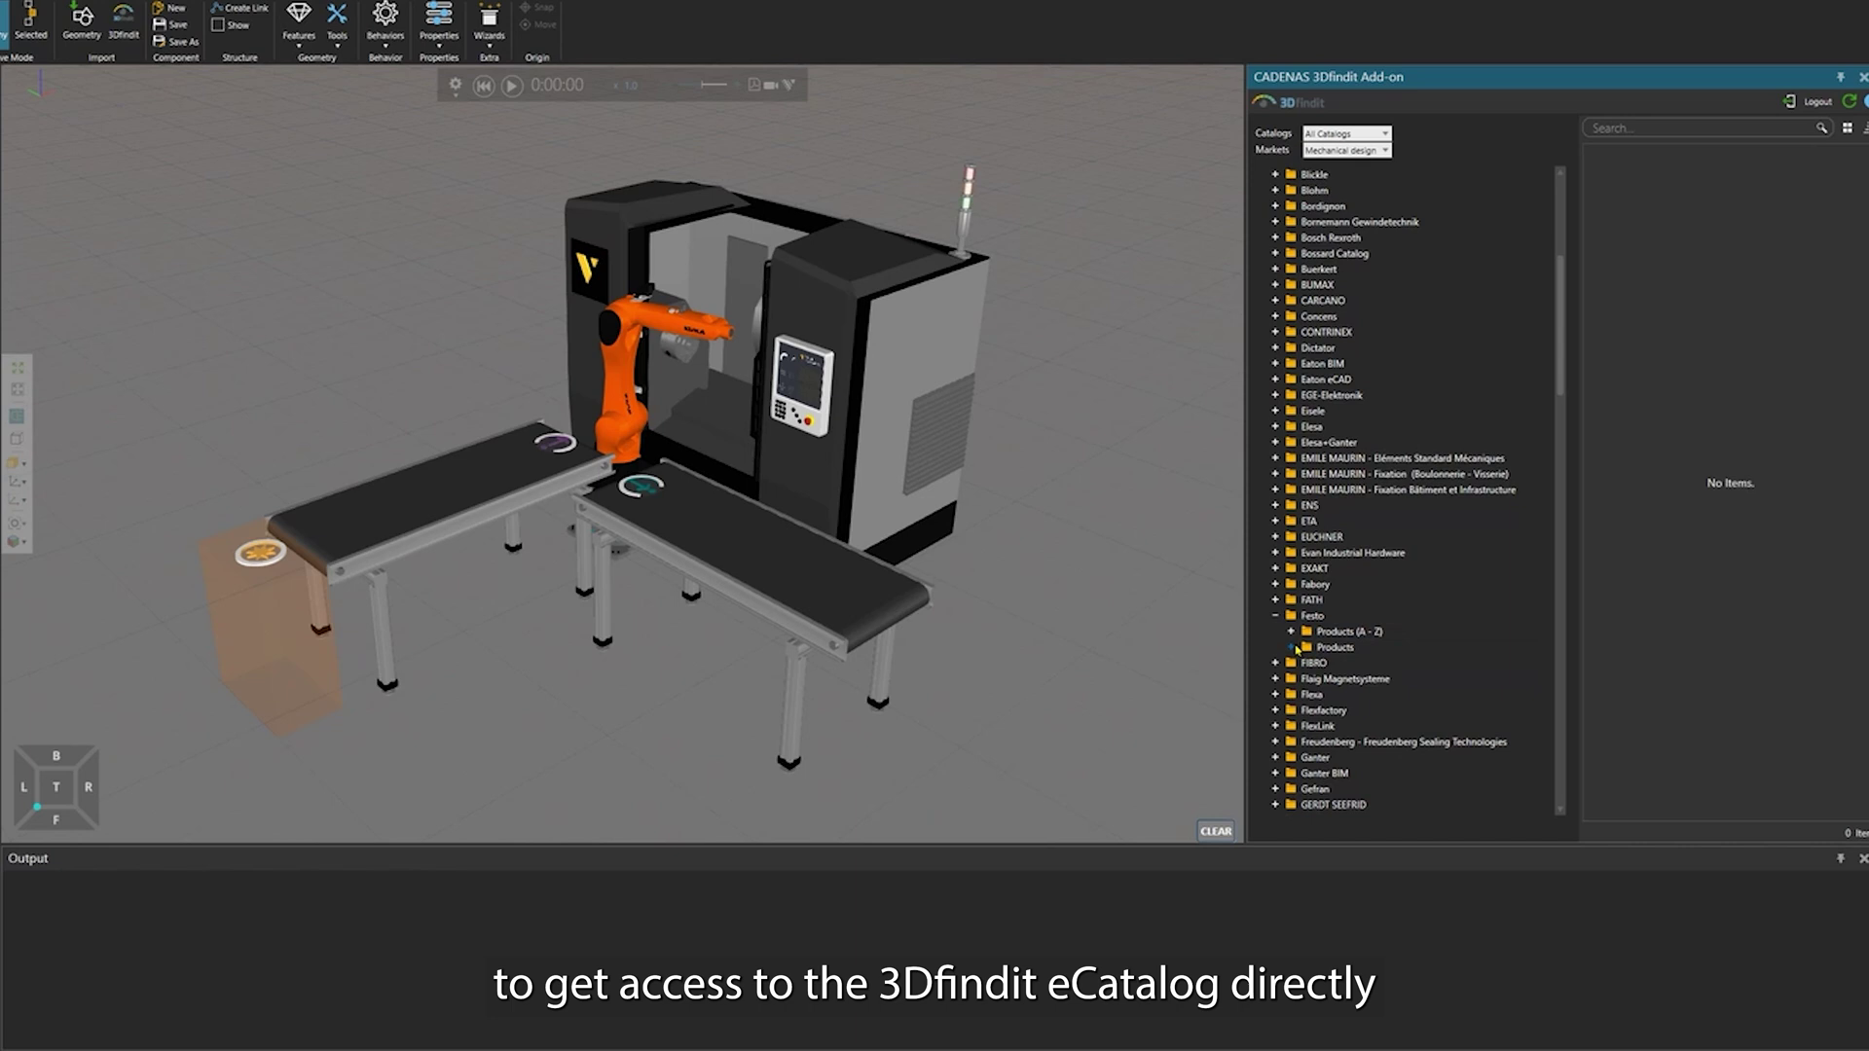
click(1294, 648)
click(1341, 617)
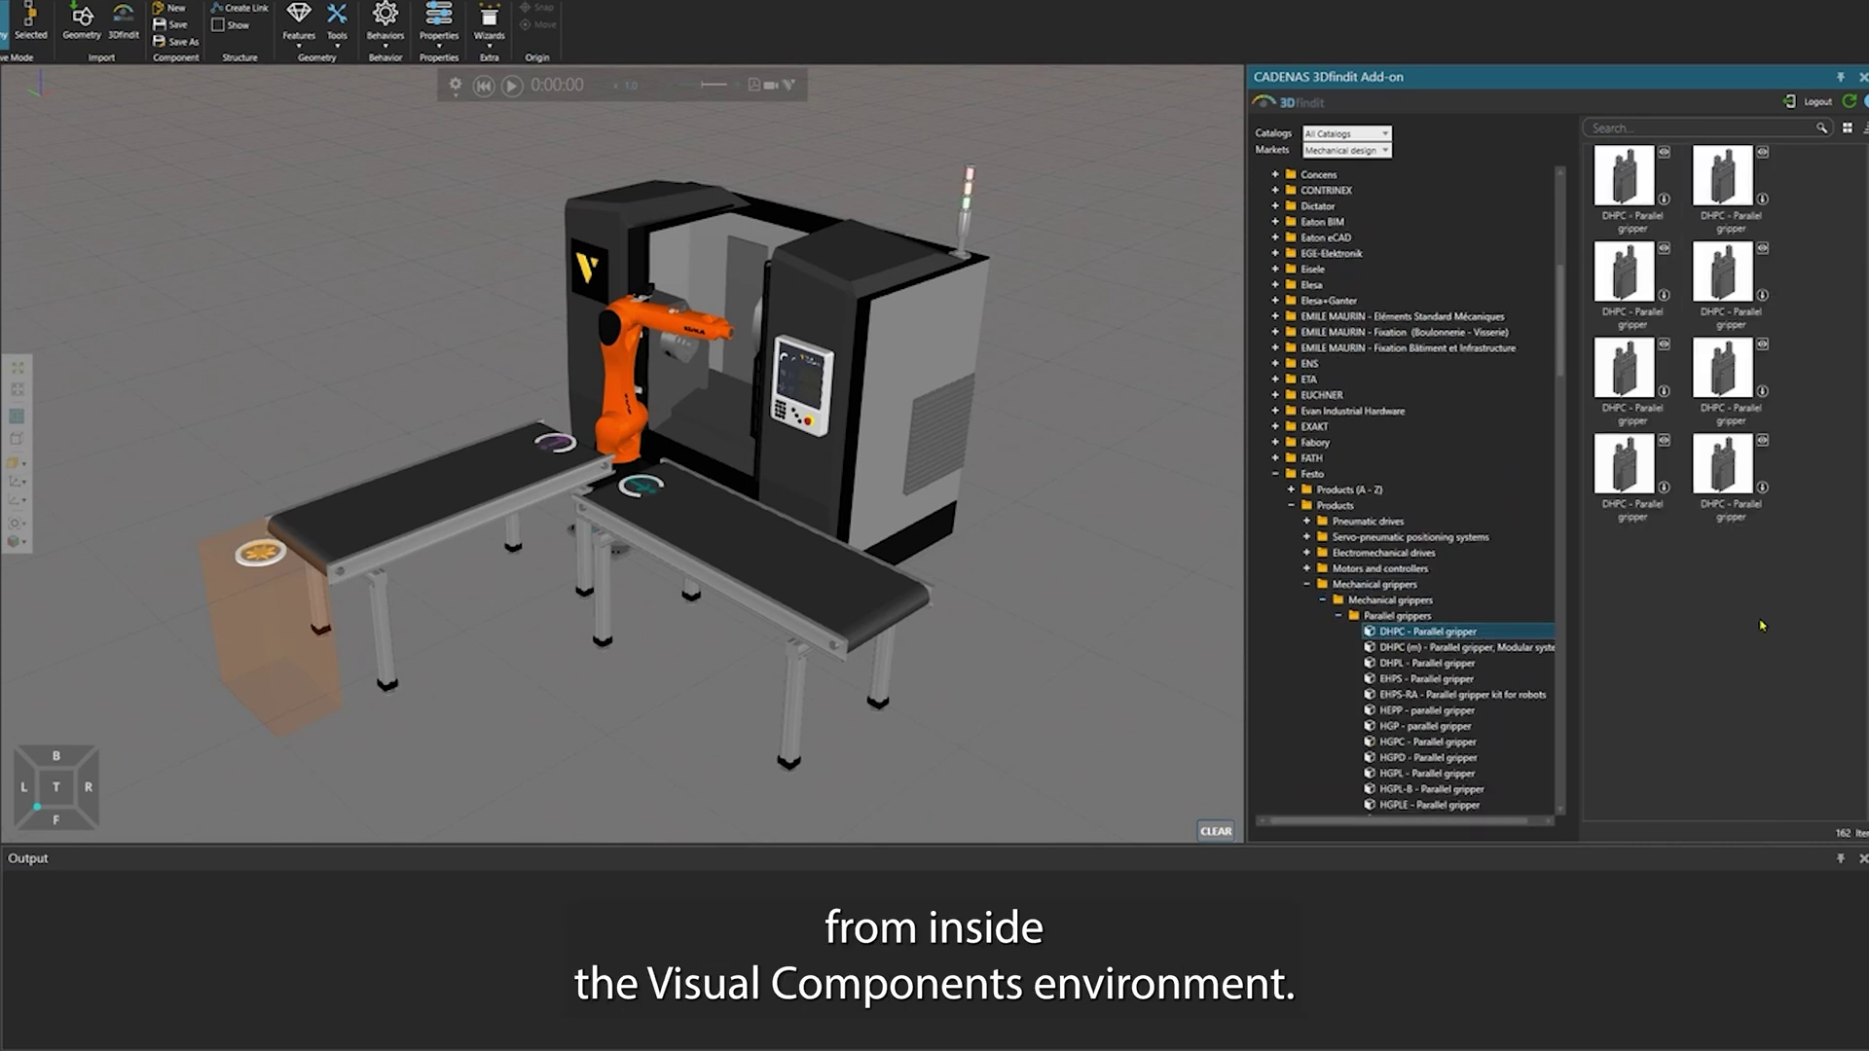
click(1665, 249)
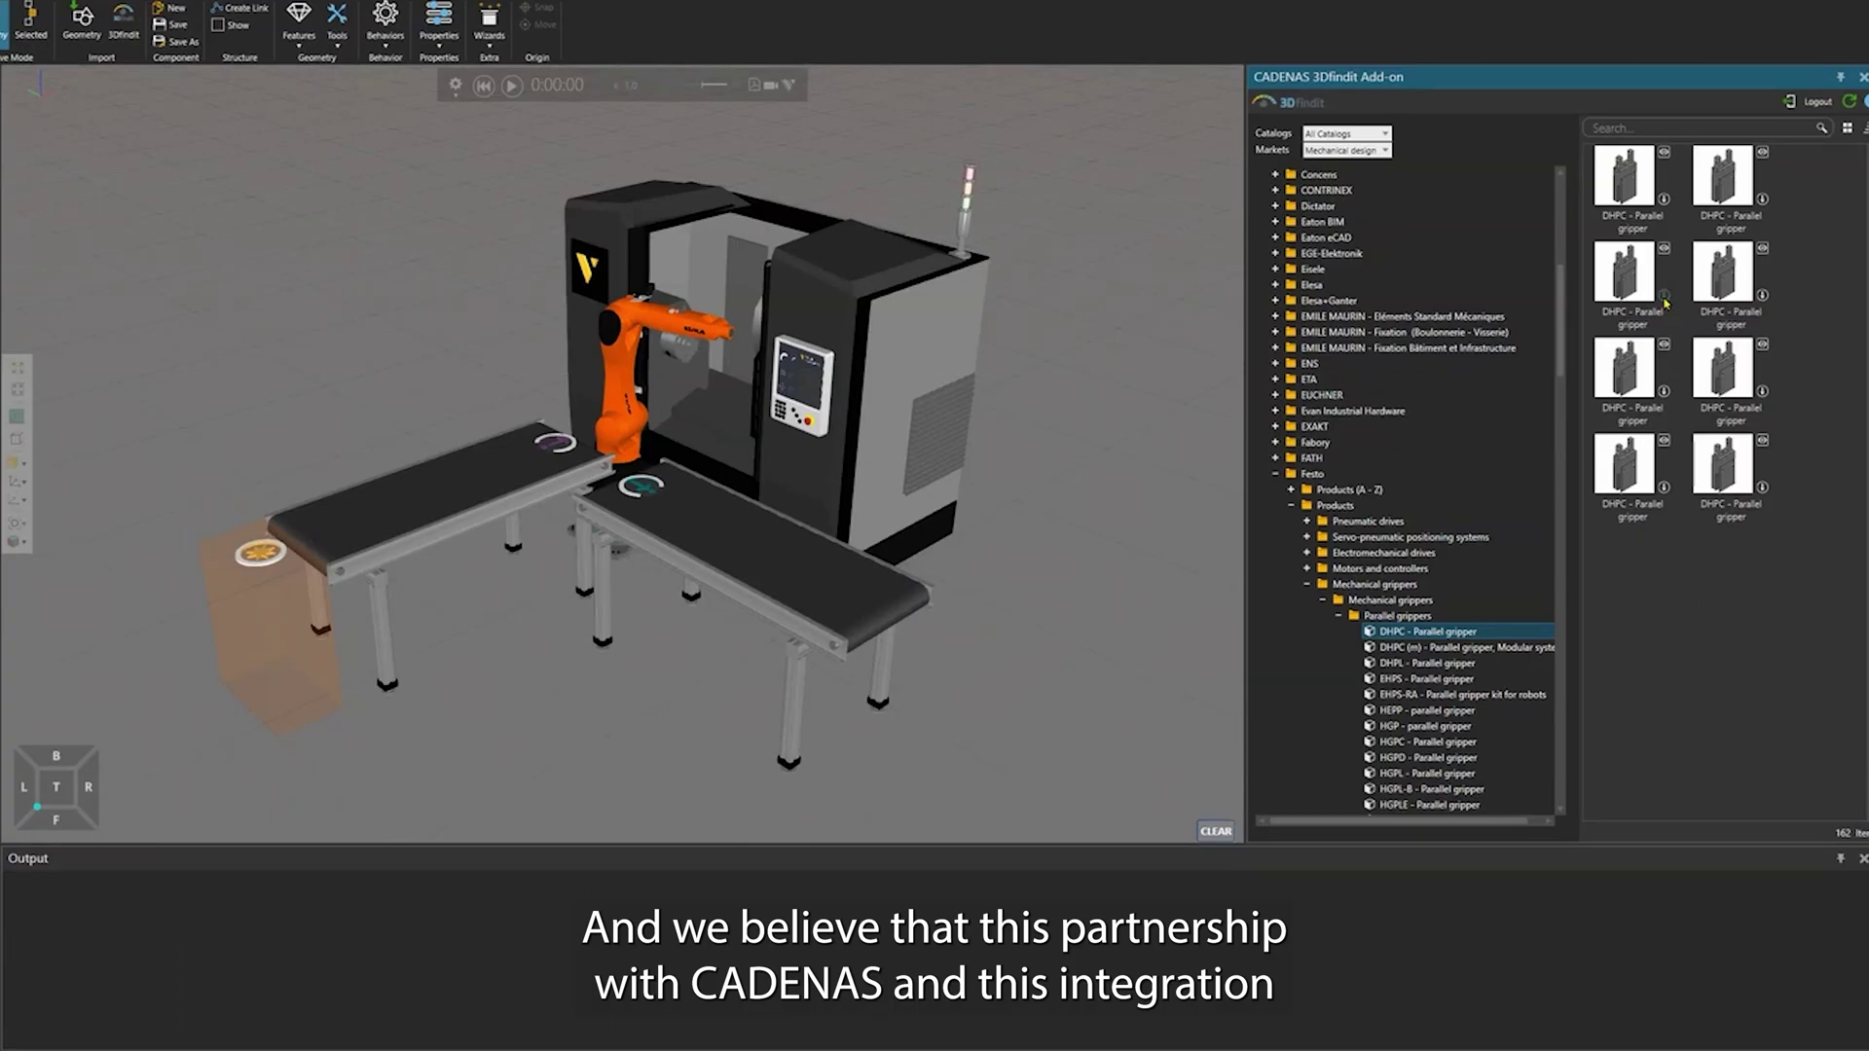
drag(1627, 270, 660, 739)
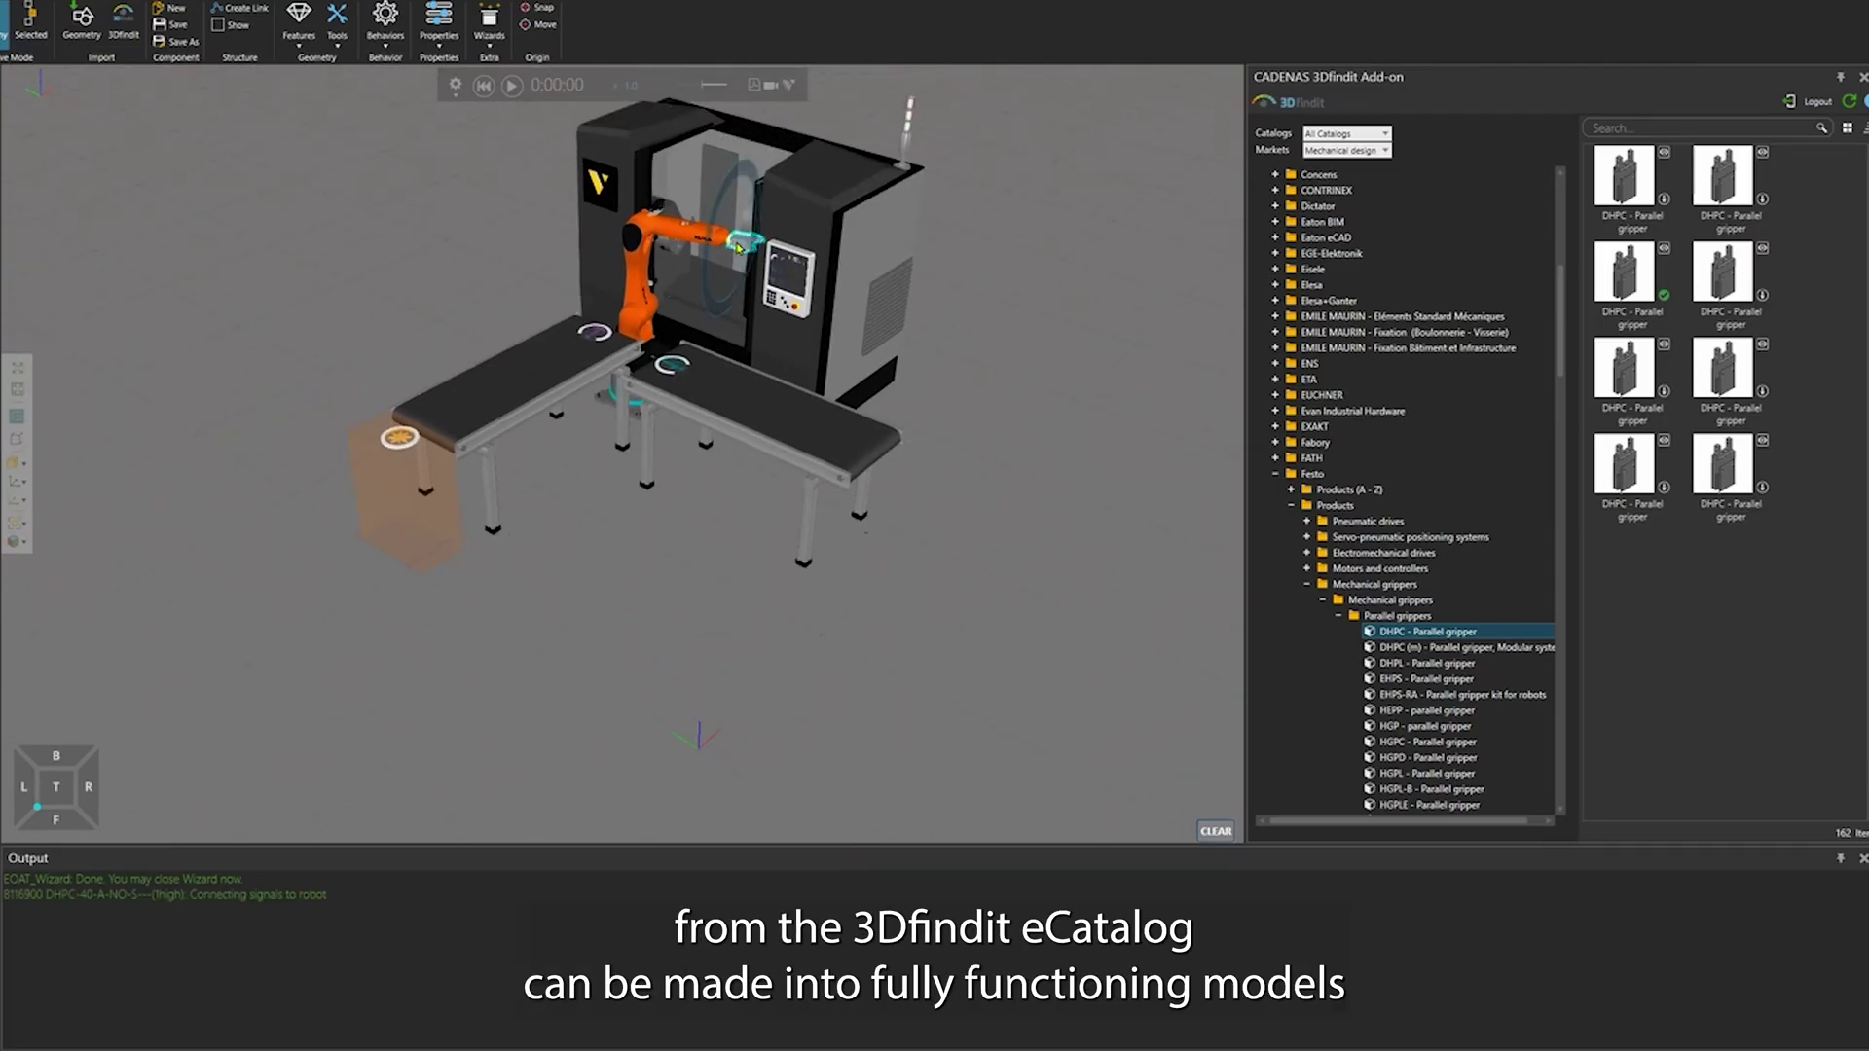
- Zoom the view in and out around the KUKA robot's wrist holding the gripper
scroll(738, 247, up, 5)
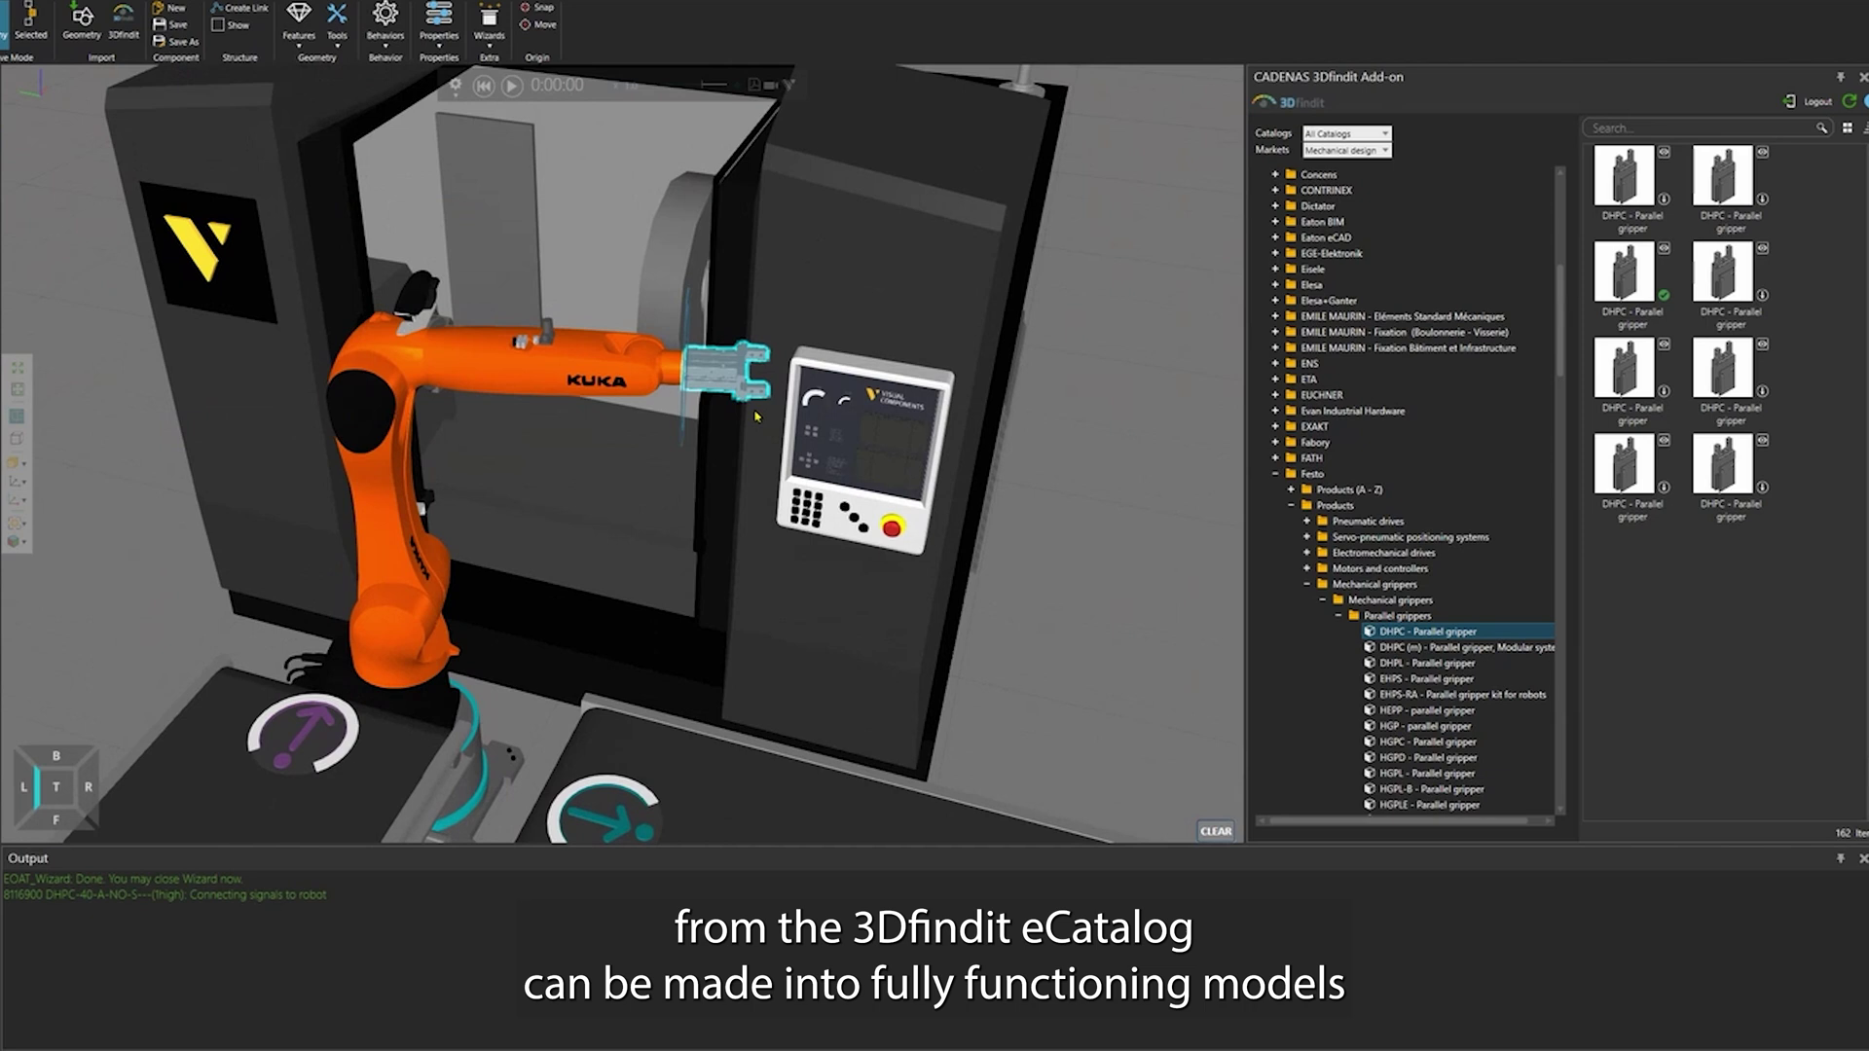
scroll(738, 578, down, 3)
scroll(738, 579, down, 2)
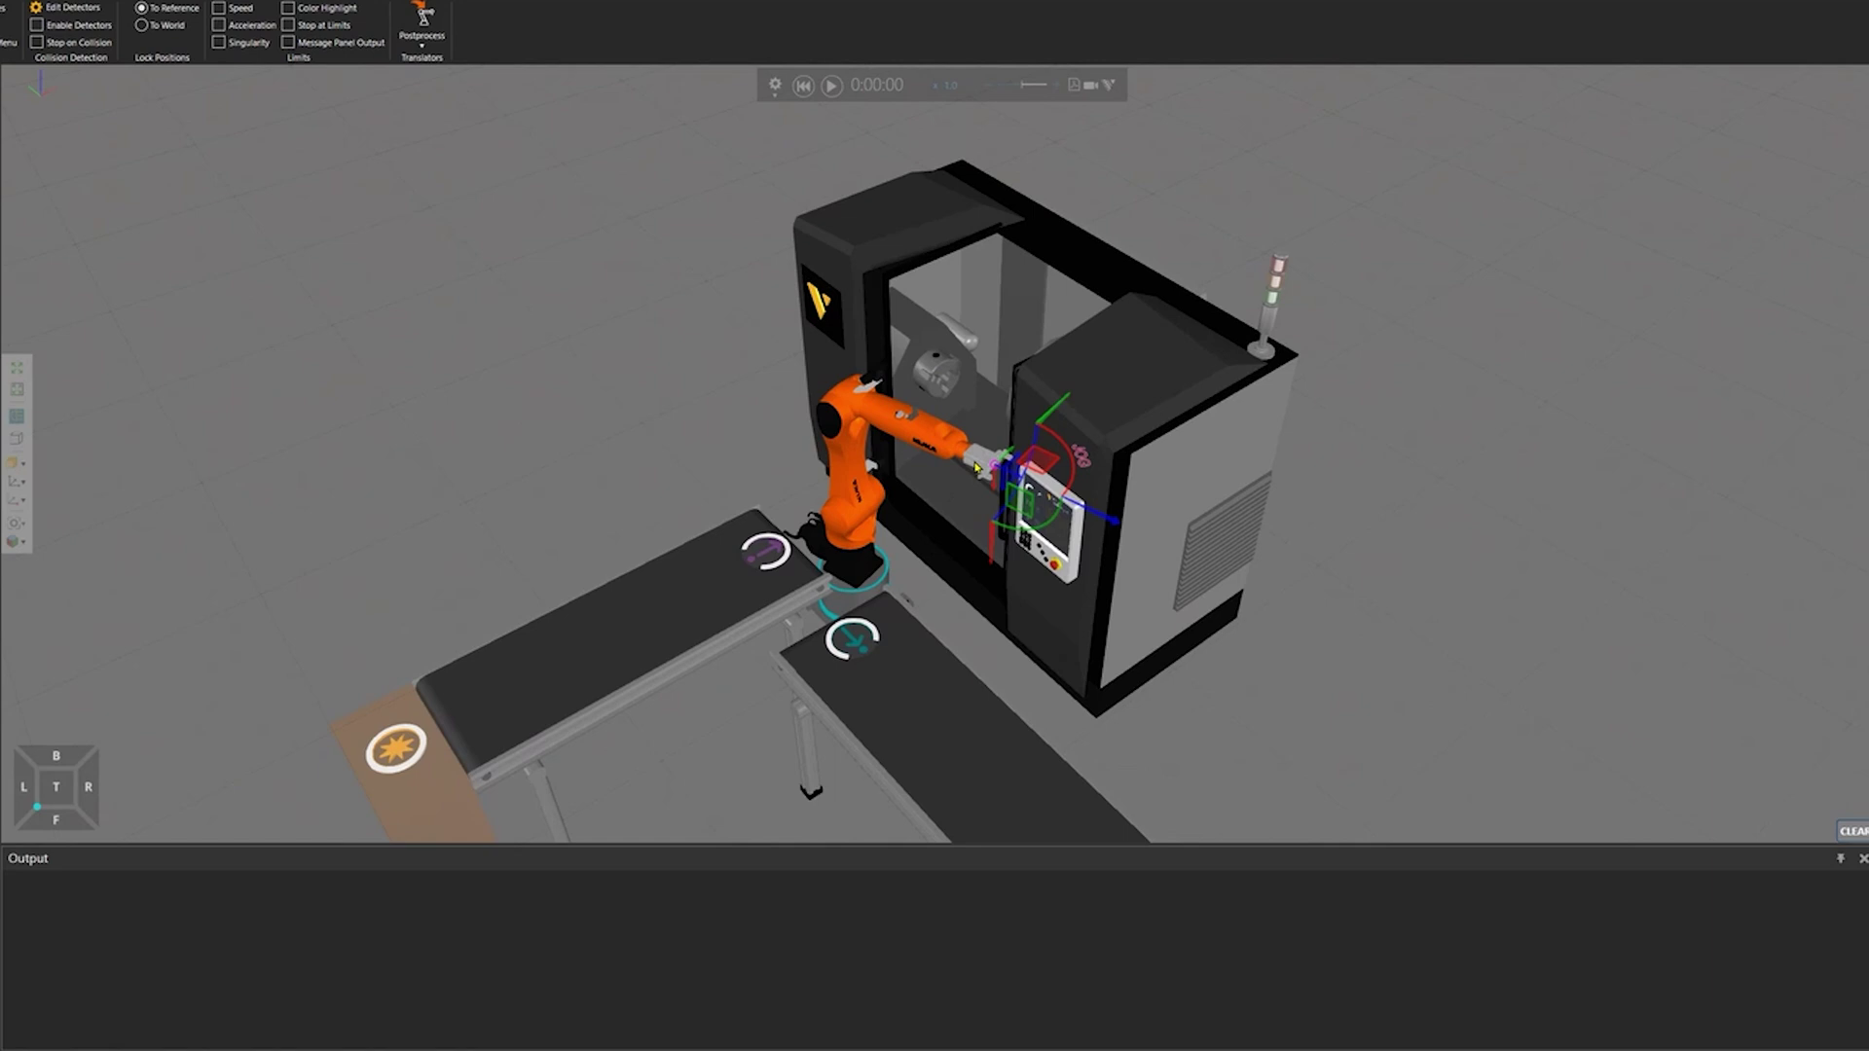
- Start the simulation so parts arrive on the conveyor and the robot moves
click(831, 86)
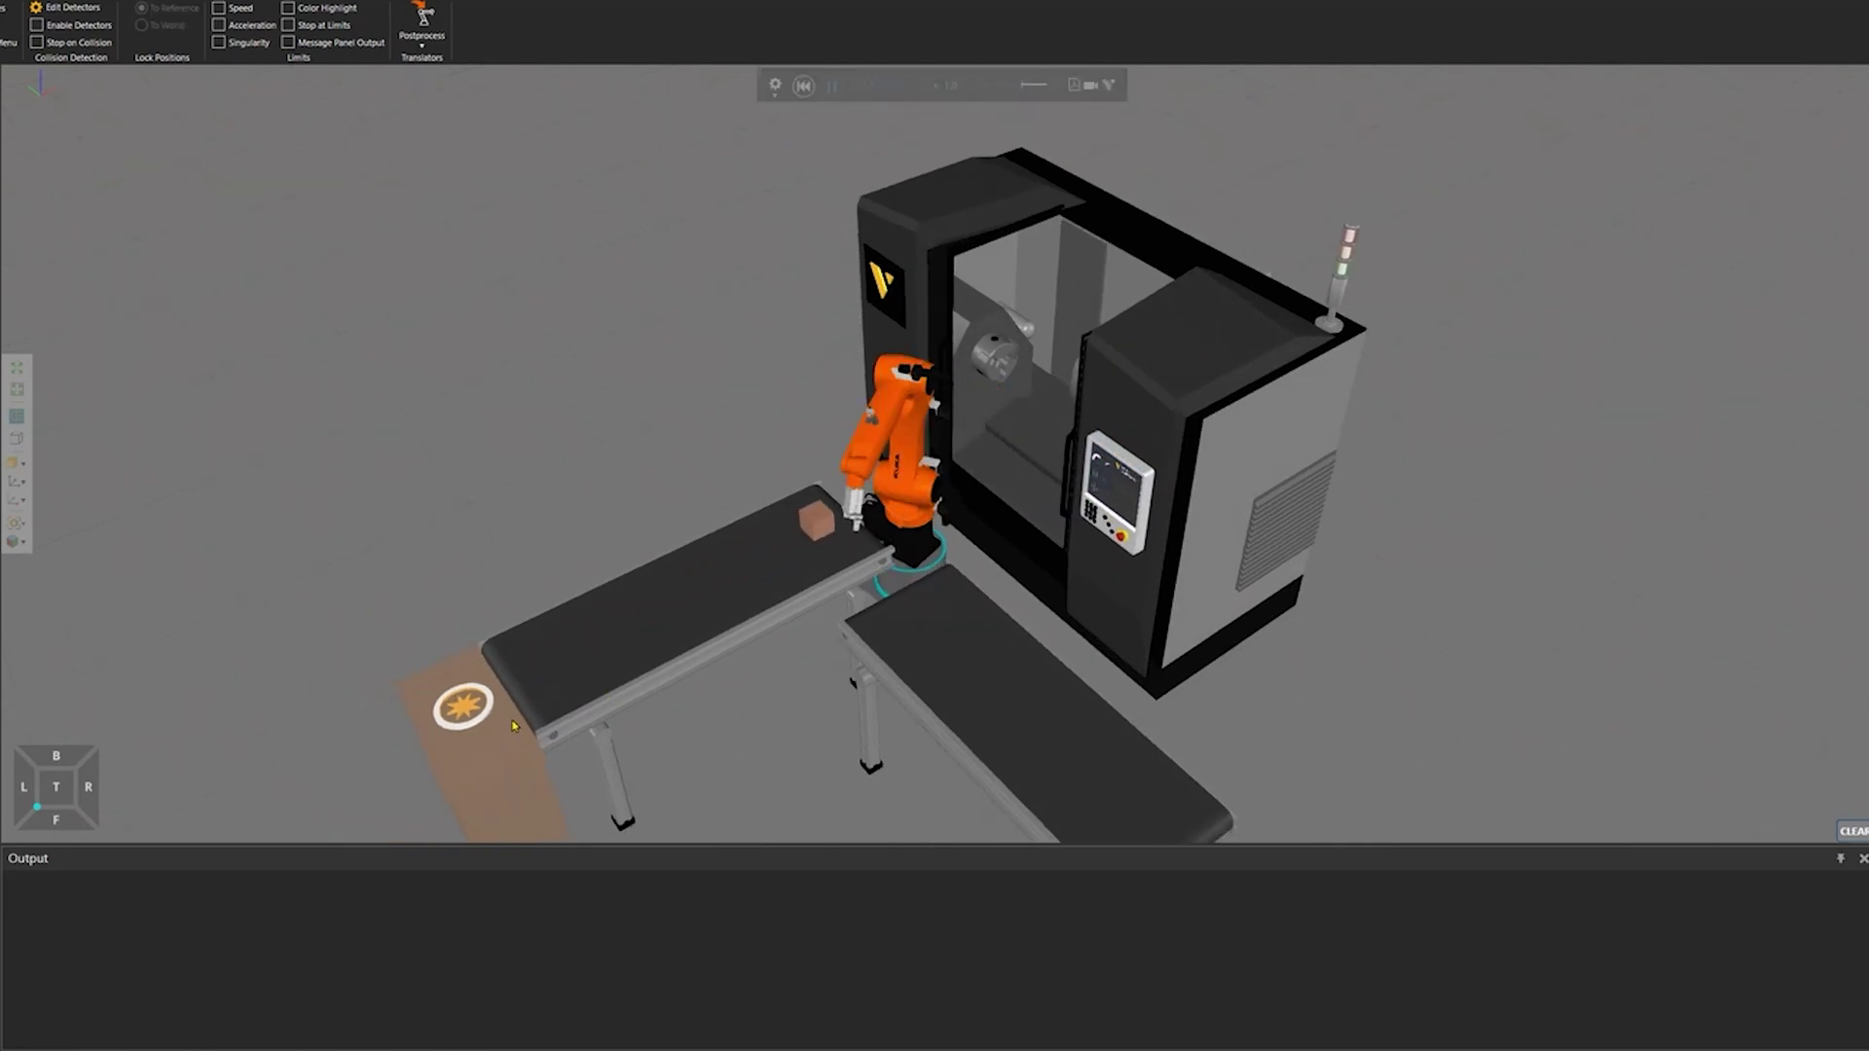